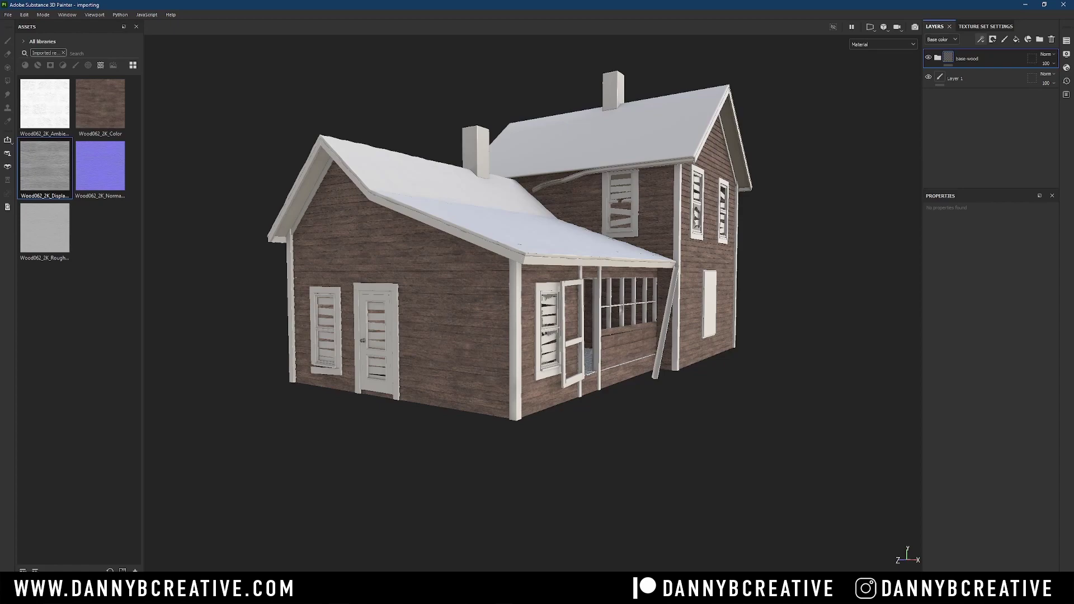
- Bring up the 20 Grunge Brushes folder window and position it beside the house
{"action": "key", "text": "alt+Tab"}
{"action": "left_click_drag", "start_coordinate": [721, 148], "coordinate": [741, 73]}
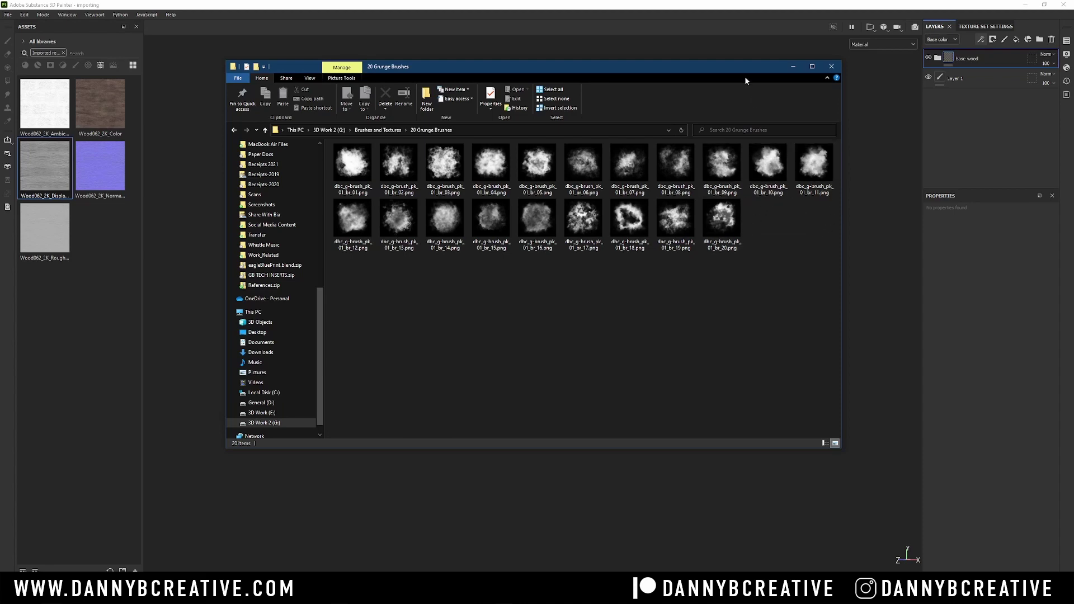
{"action": "mouse_move", "coordinate": [729, 67]}
{"action": "left_mouse_down"}
{"action": "mouse_move", "coordinate": [719, 89]}
{"action": "mouse_move", "coordinate": [724, 72]}
{"action": "left_mouse_up"}
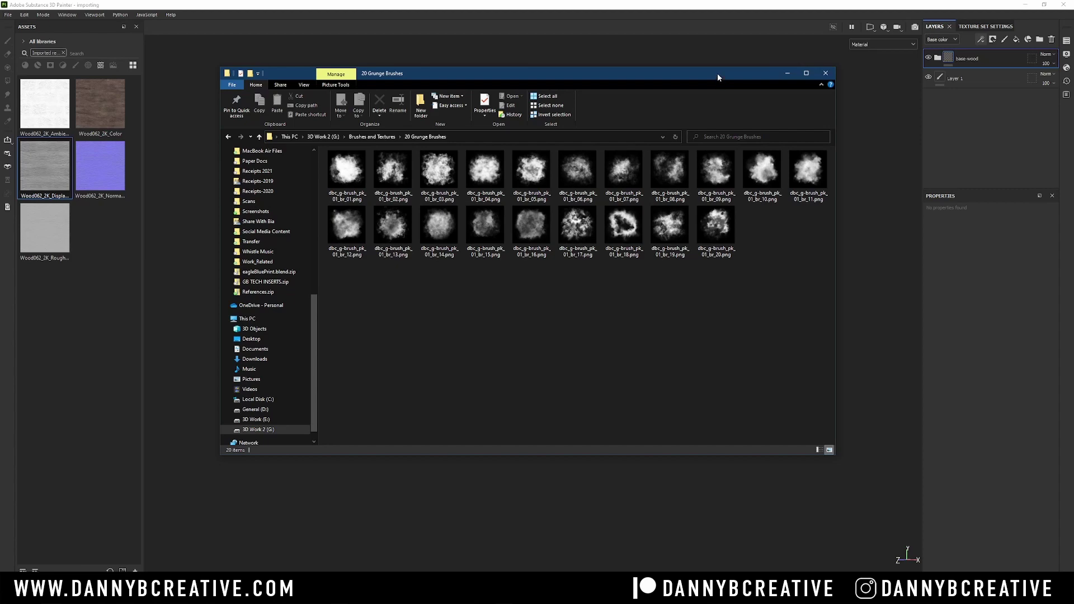
{"action": "left_click_drag", "start_coordinate": [688, 82], "coordinate": [693, 130]}
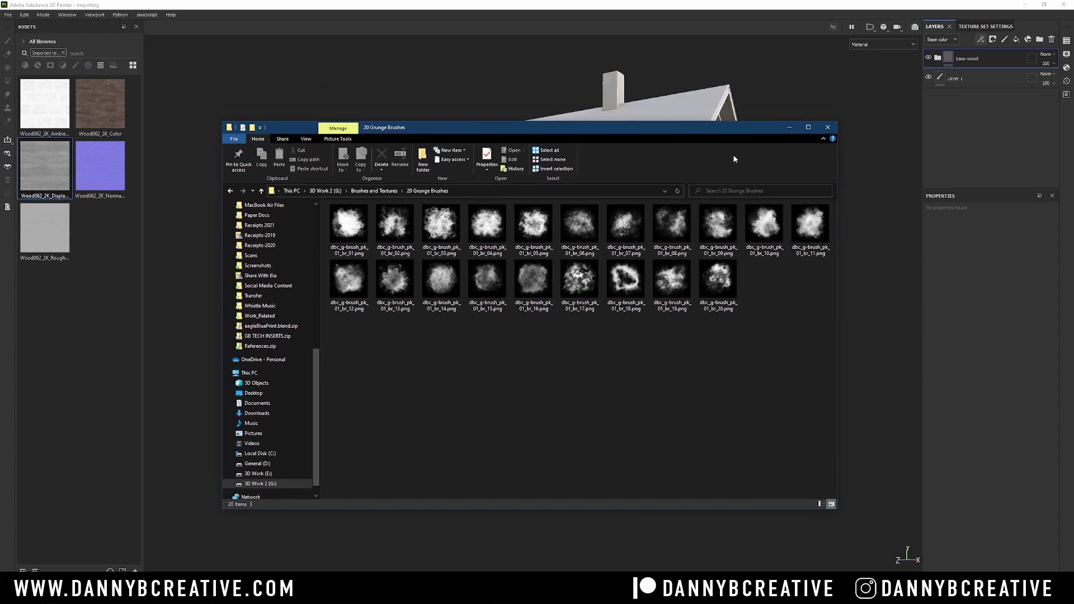
- Select br_07, br_18 and br_13 and drag them into Painter's Assets panel
{"action": "left_click", "coordinate": [626, 229]}
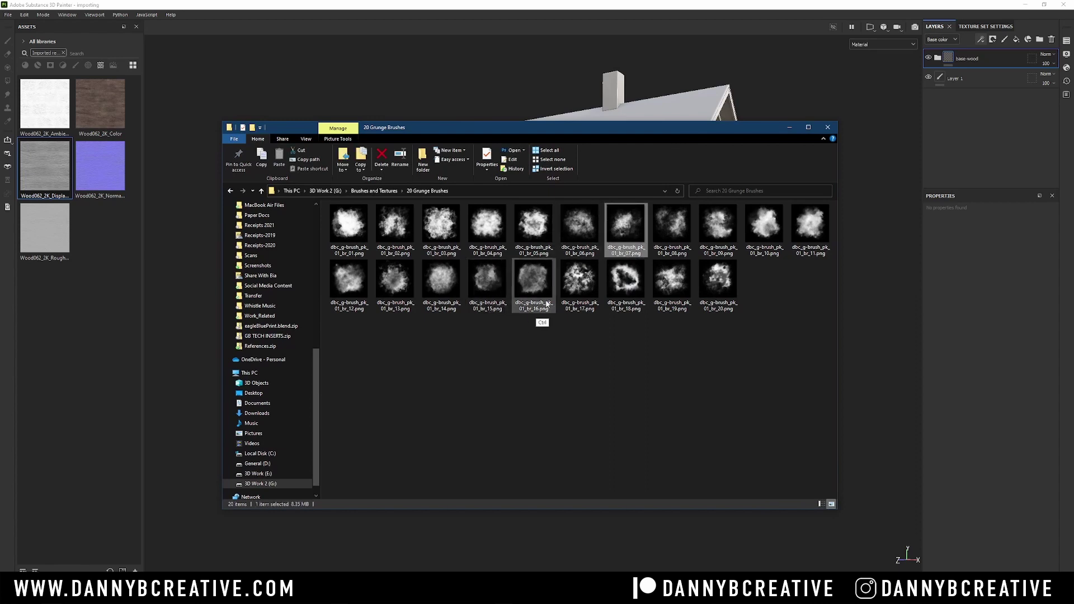
{"action": "left_click", "coordinate": [627, 281], "text": "ctrl"}
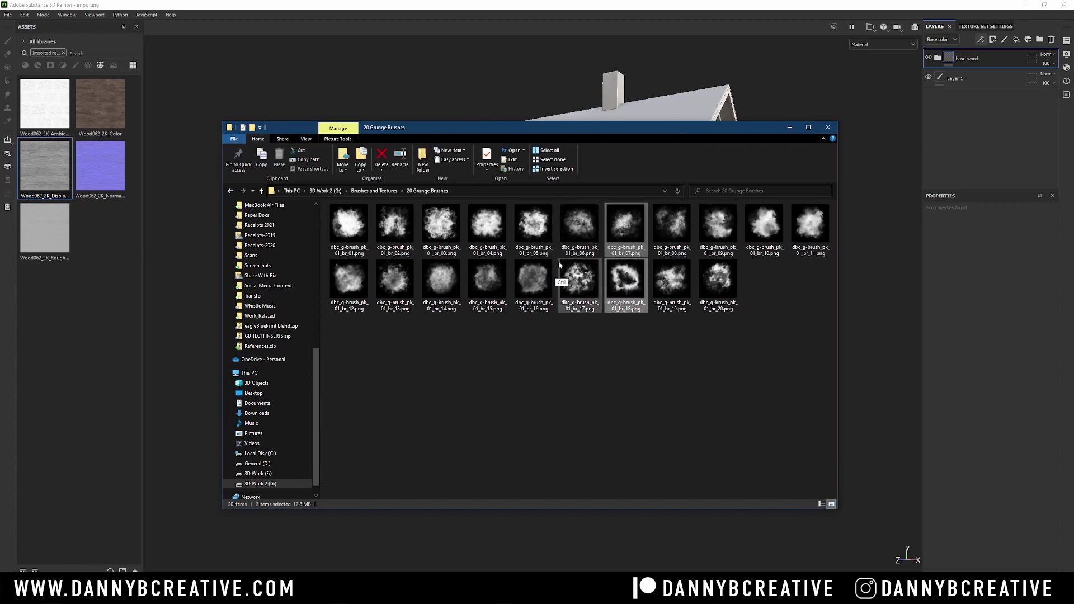
{"action": "left_click", "coordinate": [395, 279], "text": "ctrl"}
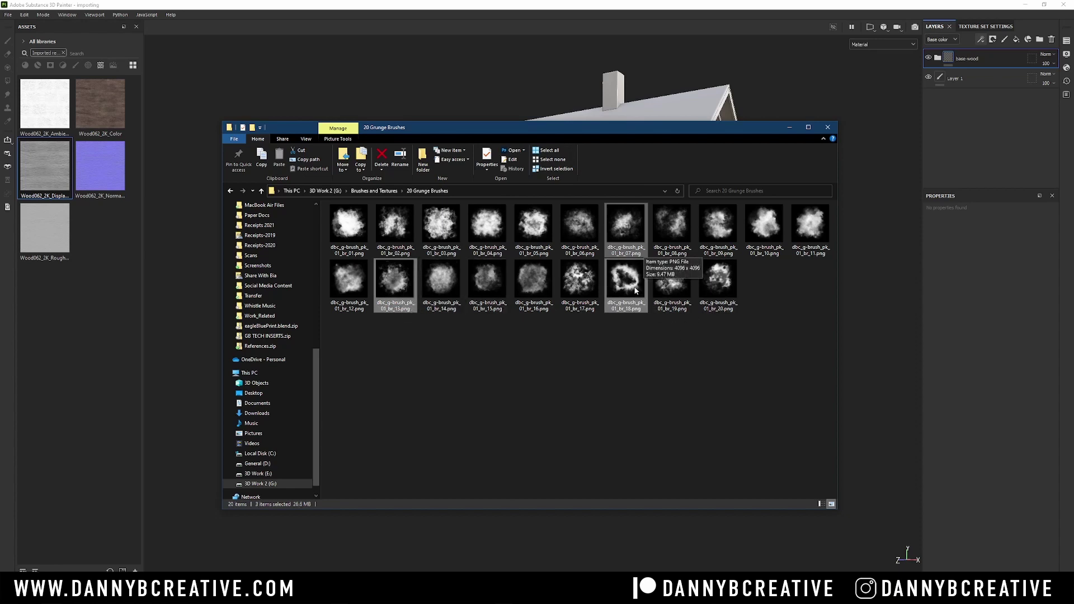
{"action": "mouse_move", "coordinate": [636, 286]}
{"action": "left_mouse_down"}
{"action": "mouse_move", "coordinate": [450, 330]}
{"action": "mouse_move", "coordinate": [74, 327]}
{"action": "left_mouse_up"}
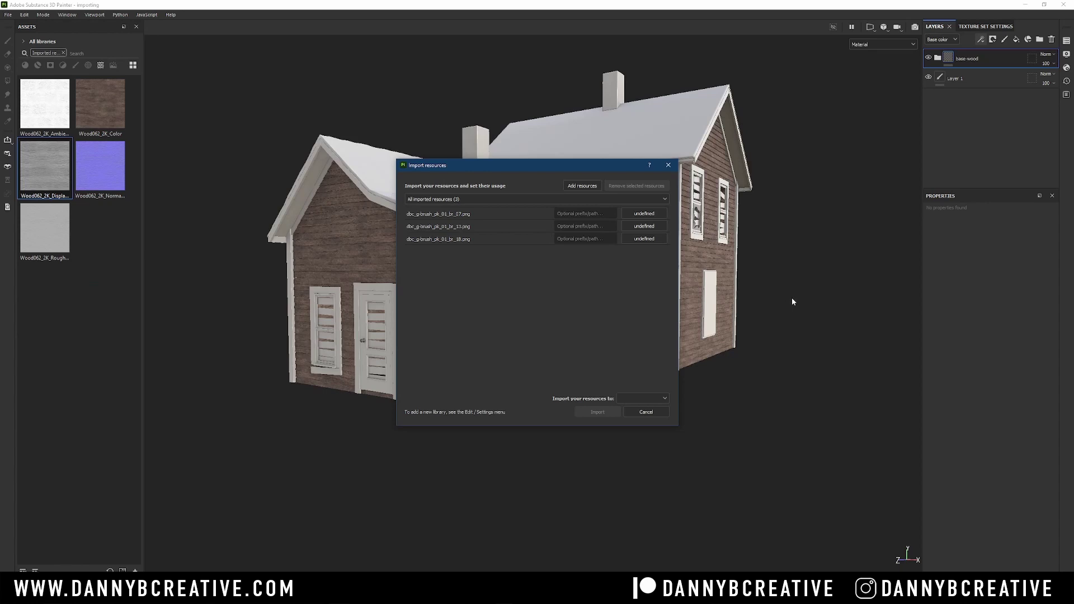
- Set the usage of all three grunge brush files to alpha
{"action": "left_click", "coordinate": [657, 213]}
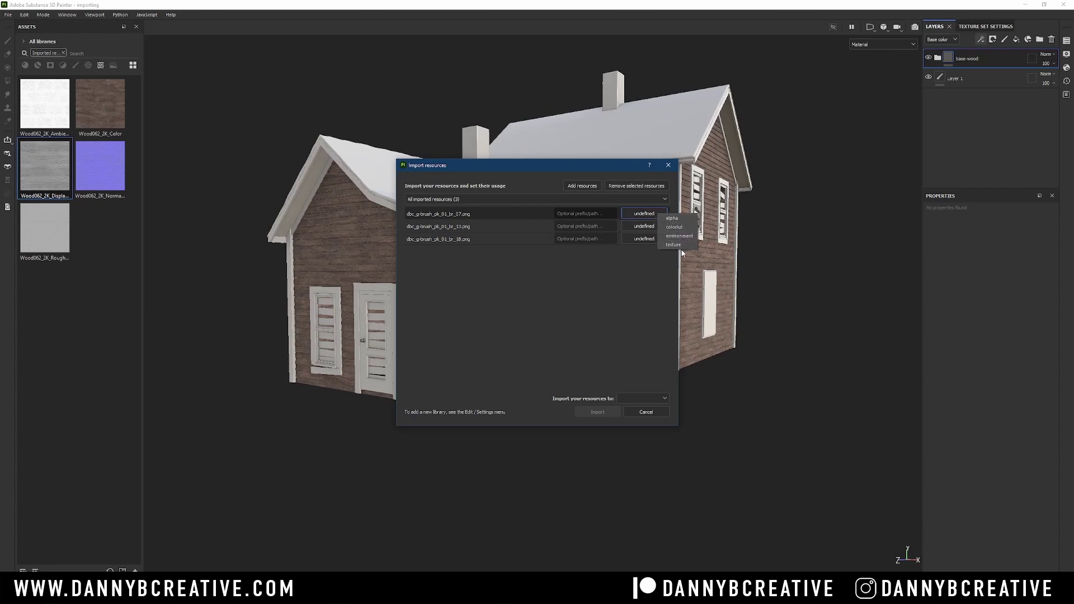
{"action": "left_click", "coordinate": [672, 218]}
{"action": "left_click", "coordinate": [659, 226]}
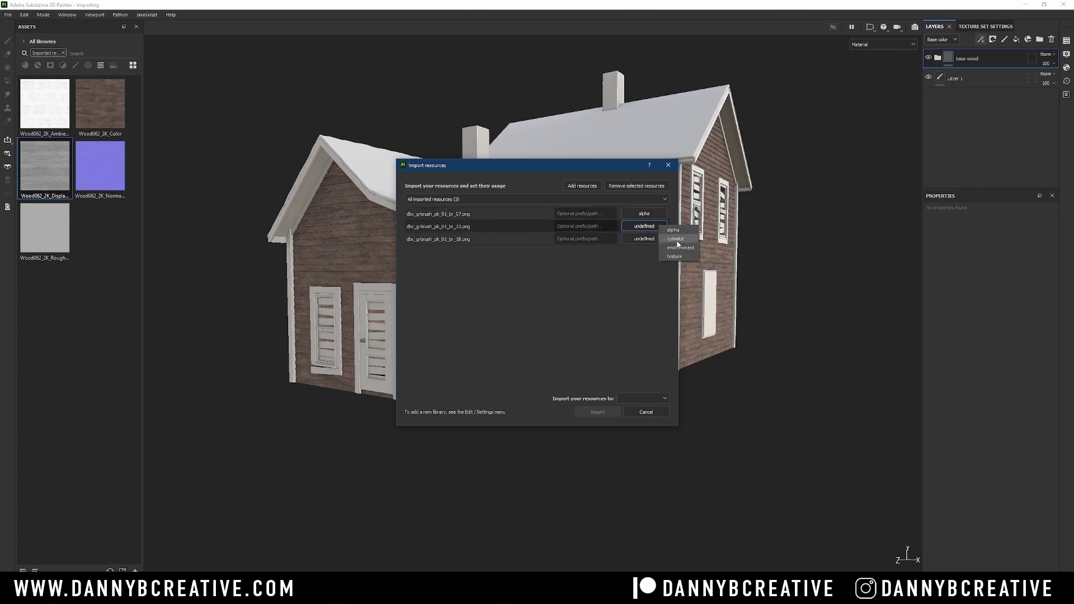
{"action": "left_click", "coordinate": [671, 231]}
{"action": "left_click", "coordinate": [658, 240]}
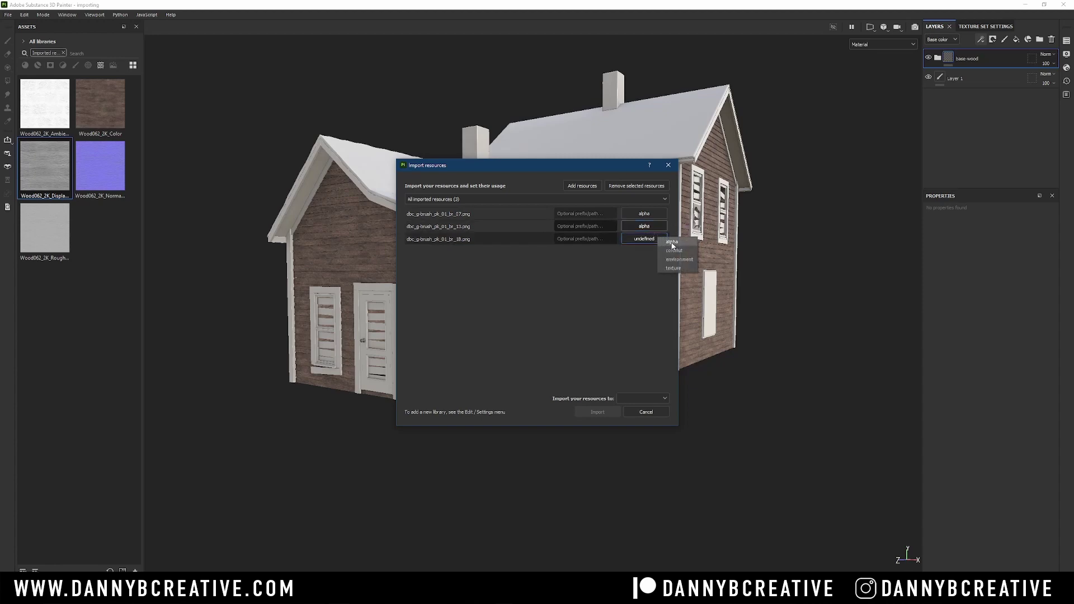
{"action": "left_click", "coordinate": [673, 247]}
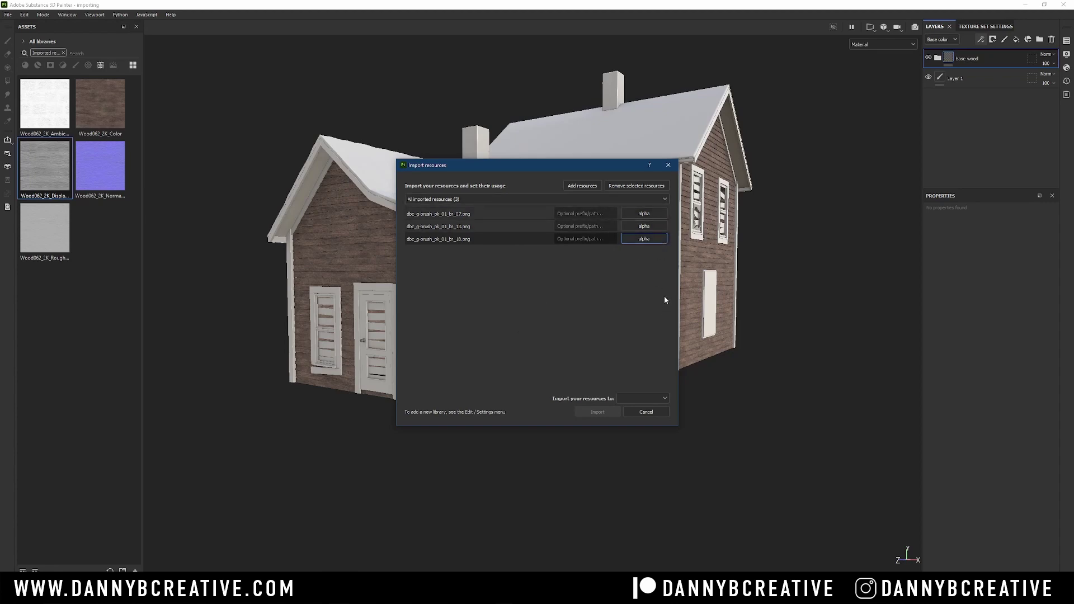
- Import the three alphas into the project 'importing'
{"action": "left_click", "coordinate": [663, 400]}
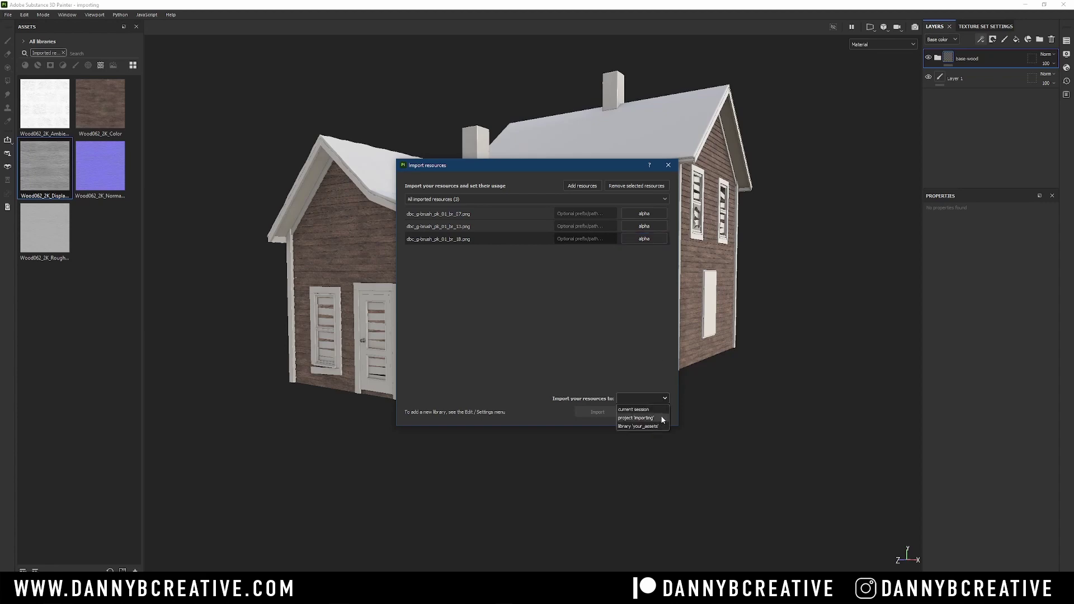
{"action": "left_click", "coordinate": [662, 418]}
{"action": "left_click", "coordinate": [614, 412]}
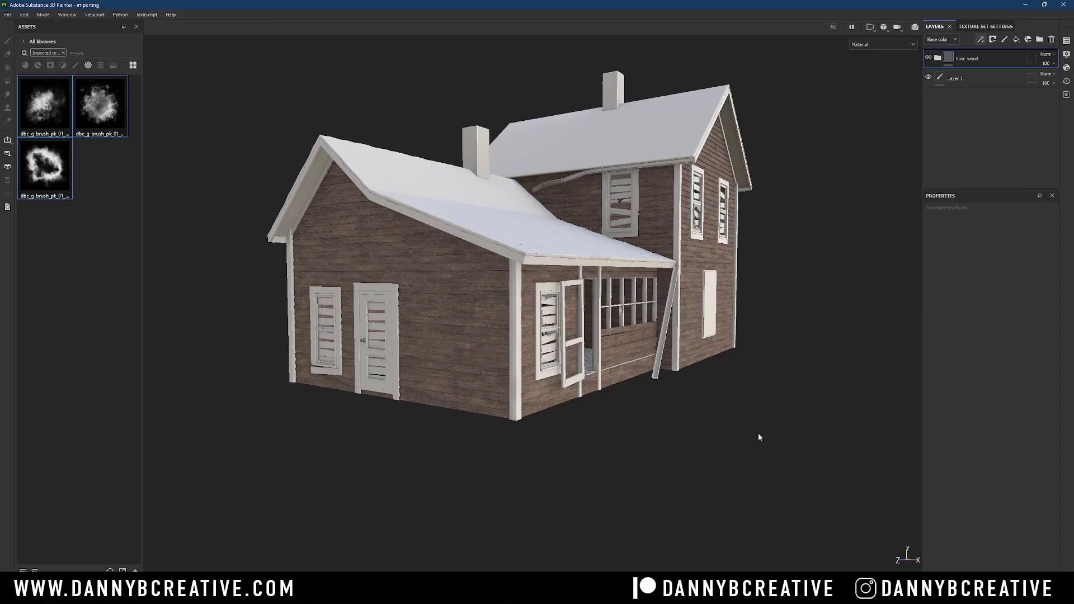
- Orbit around the house from above, low and side-on to face its side wall
{"action": "left_click_drag", "start_coordinate": [704, 294], "coordinate": [700, 333], "text": "alt"}
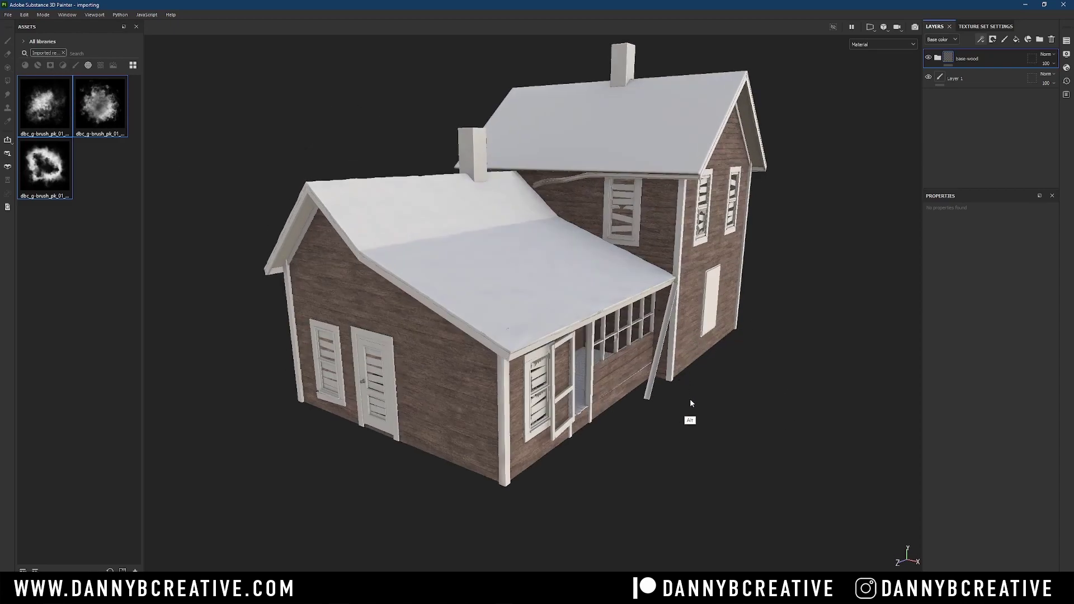
{"action": "left_click_drag", "start_coordinate": [691, 392], "coordinate": [693, 323], "text": "alt"}
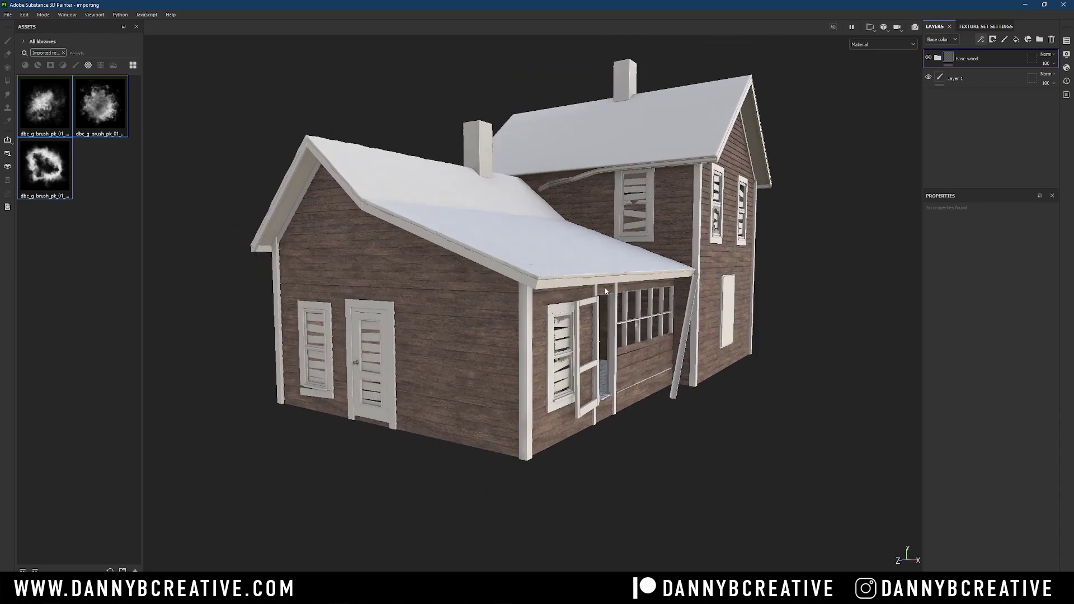
{"action": "left_click_drag", "start_coordinate": [582, 287], "coordinate": [595, 260], "text": "alt"}
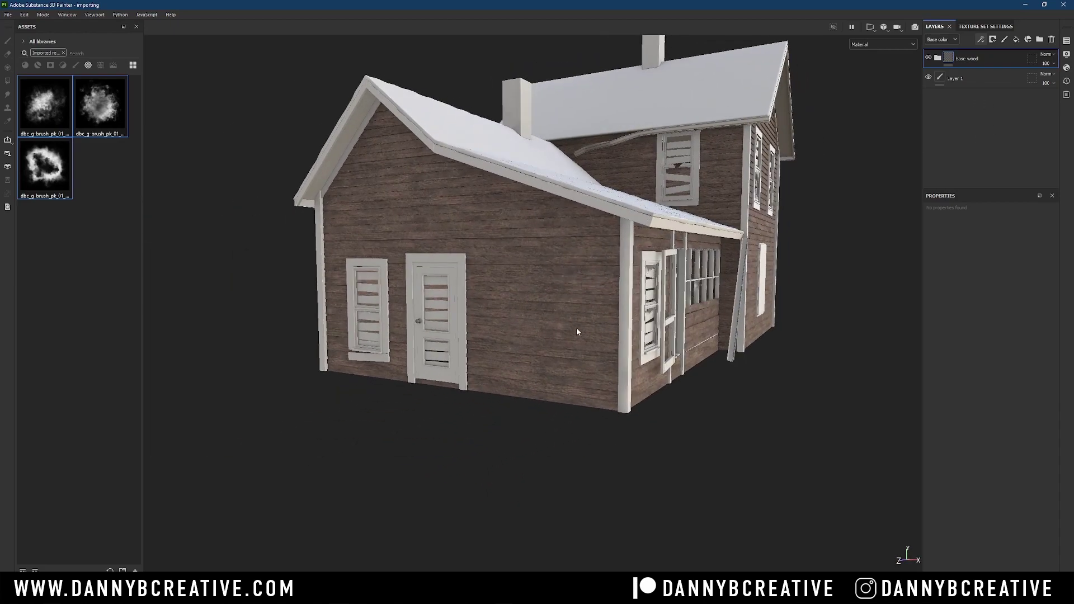
{"action": "left_click_drag", "start_coordinate": [559, 300], "coordinate": [576, 295], "text": "alt"}
- Add a fill layer named 'paint' above base wood with normal and metallic disabled
{"action": "left_click", "coordinate": [981, 61]}
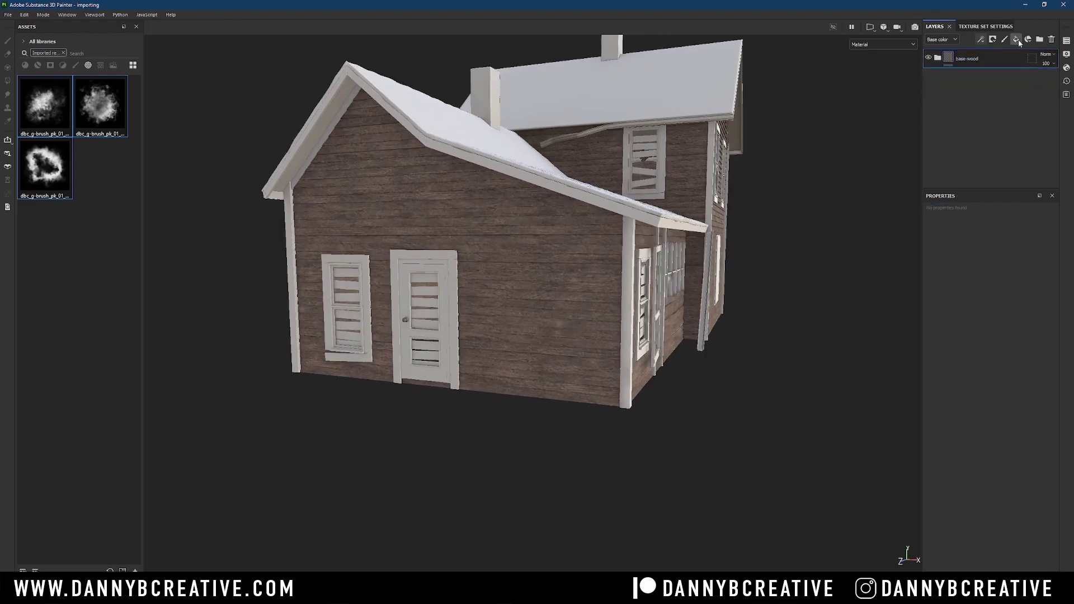
{"action": "left_click", "coordinate": [1017, 40]}
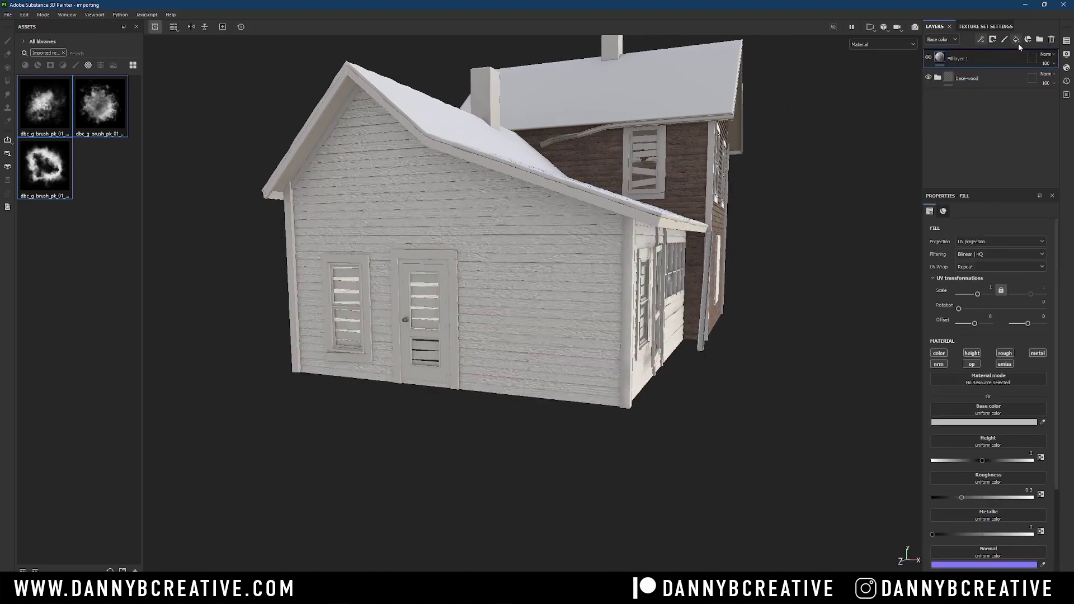
{"action": "double_click", "coordinate": [976, 56]}
{"action": "type", "text": "paint"}
{"action": "key", "text": "Return"}
{"action": "left_click", "coordinate": [940, 365]}
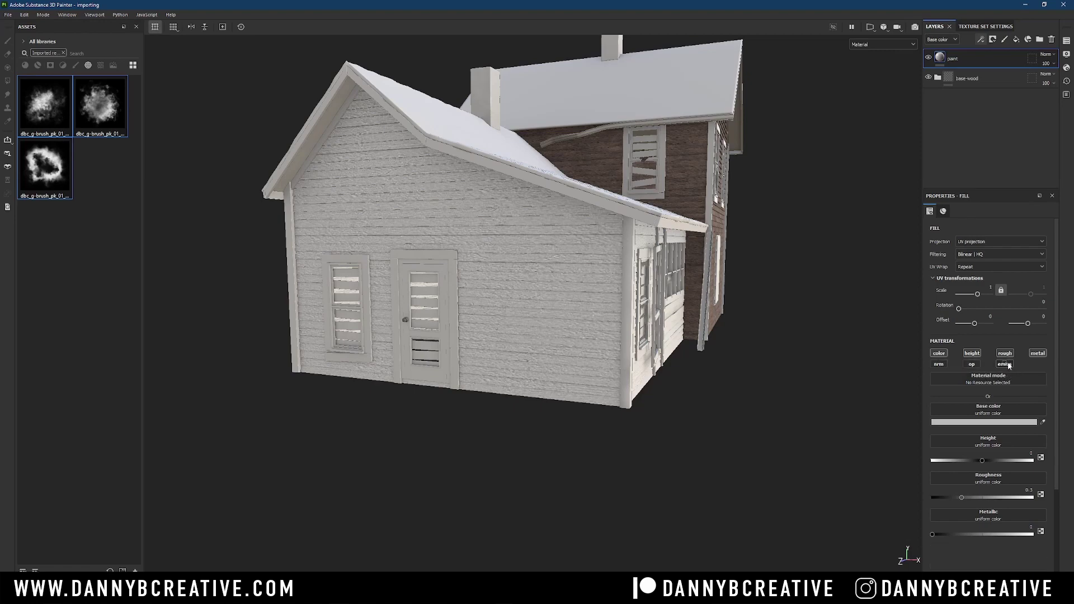
{"action": "left_click", "coordinate": [1036, 354]}
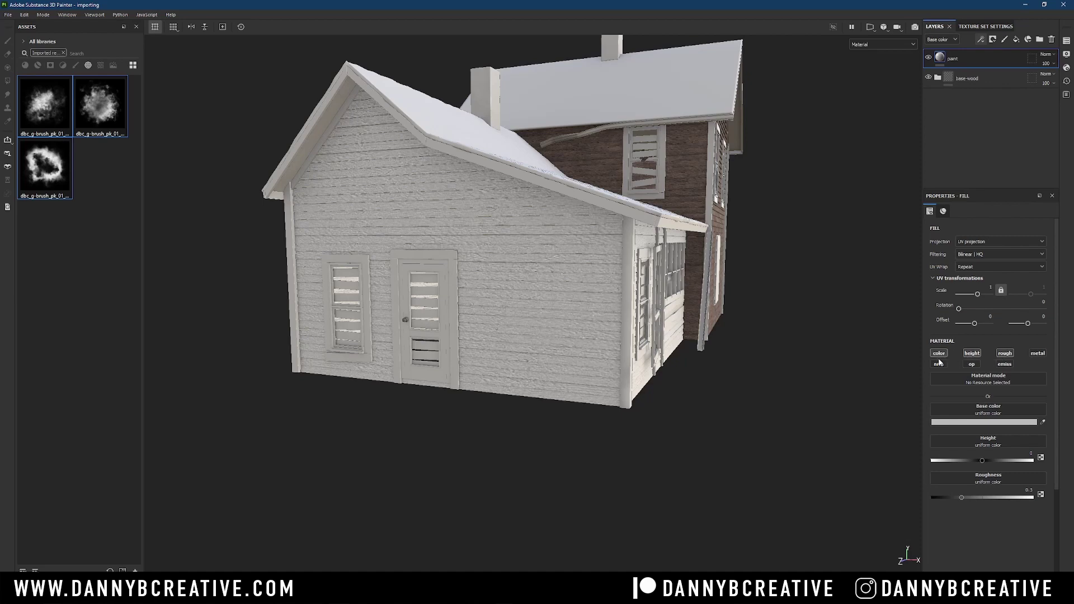
- Set the paint layer's base color to pale blue-gray A2AEB1
{"action": "left_click", "coordinate": [1002, 423]}
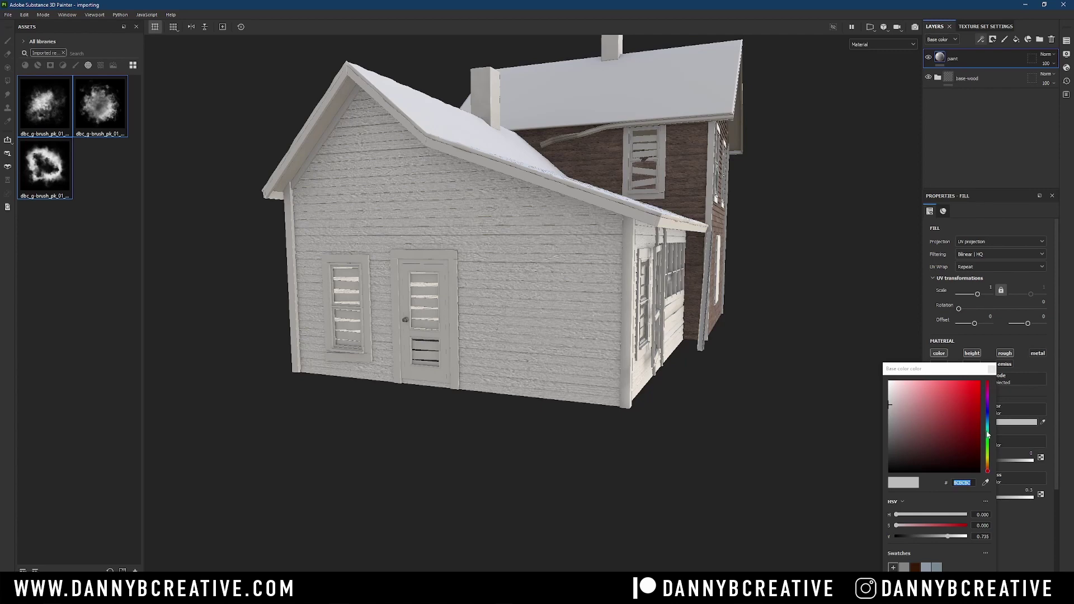
{"action": "left_click", "coordinate": [988, 433]}
{"action": "left_click", "coordinate": [895, 408]}
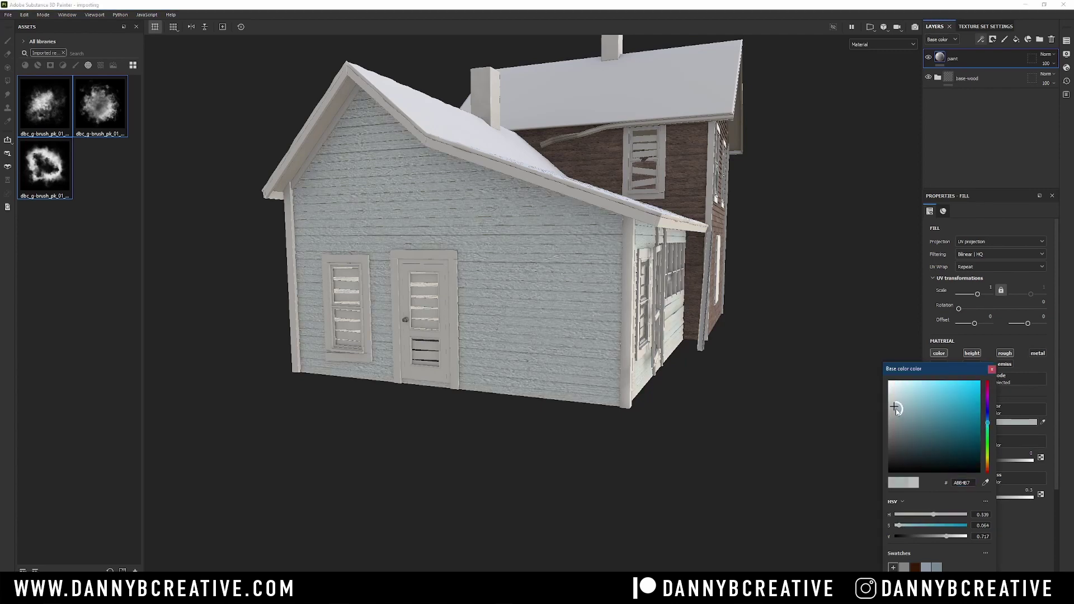
{"action": "left_click", "coordinate": [896, 409]}
{"action": "left_click", "coordinate": [992, 370]}
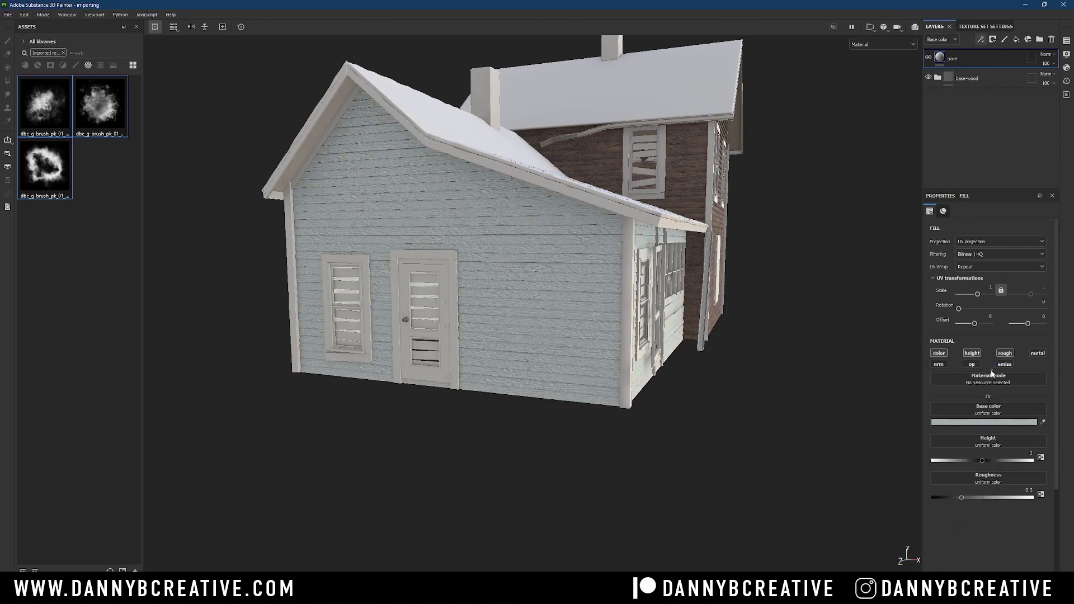
- Raise the roughness to about 0.95 and add a black mask hiding the paint
{"action": "left_click_drag", "start_coordinate": [965, 498], "coordinate": [1028, 499]}
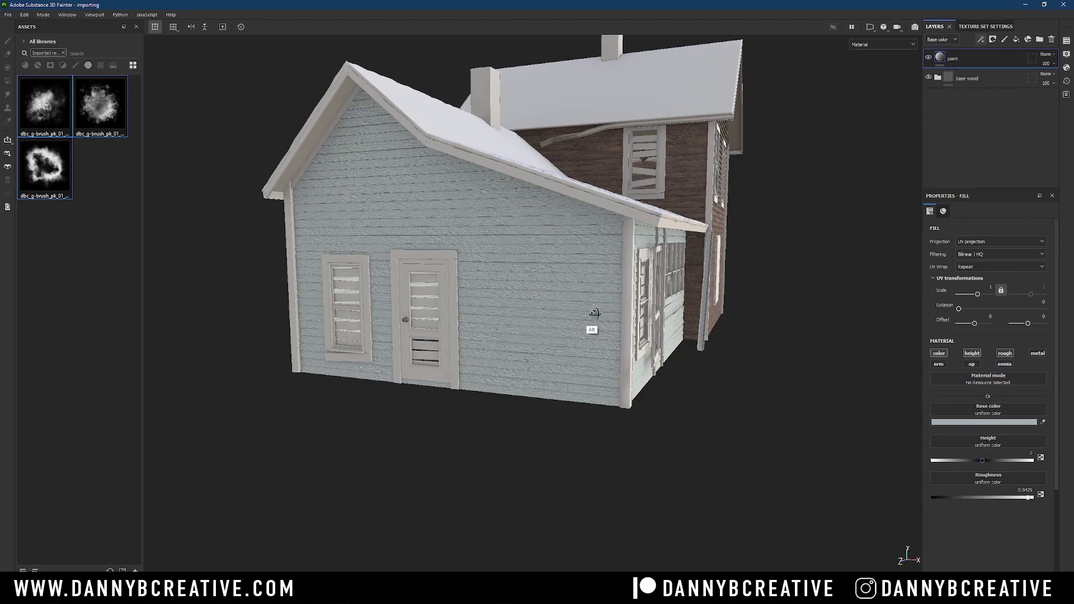
{"action": "left_click_drag", "start_coordinate": [577, 311], "coordinate": [585, 312], "text": "alt"}
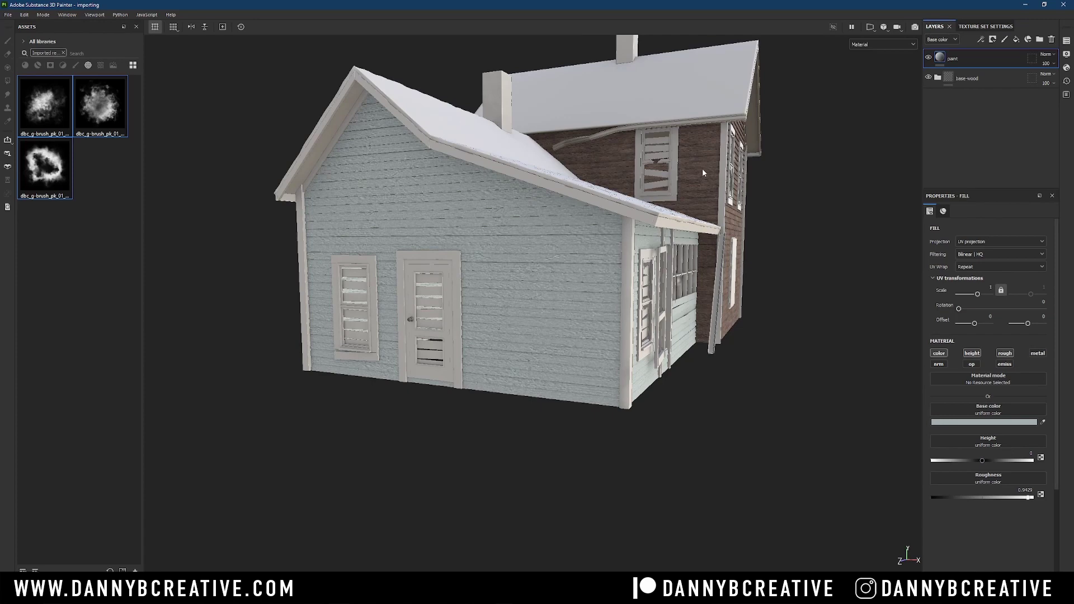
{"action": "left_click", "coordinate": [992, 39]}
{"action": "left_click", "coordinate": [1030, 62]}
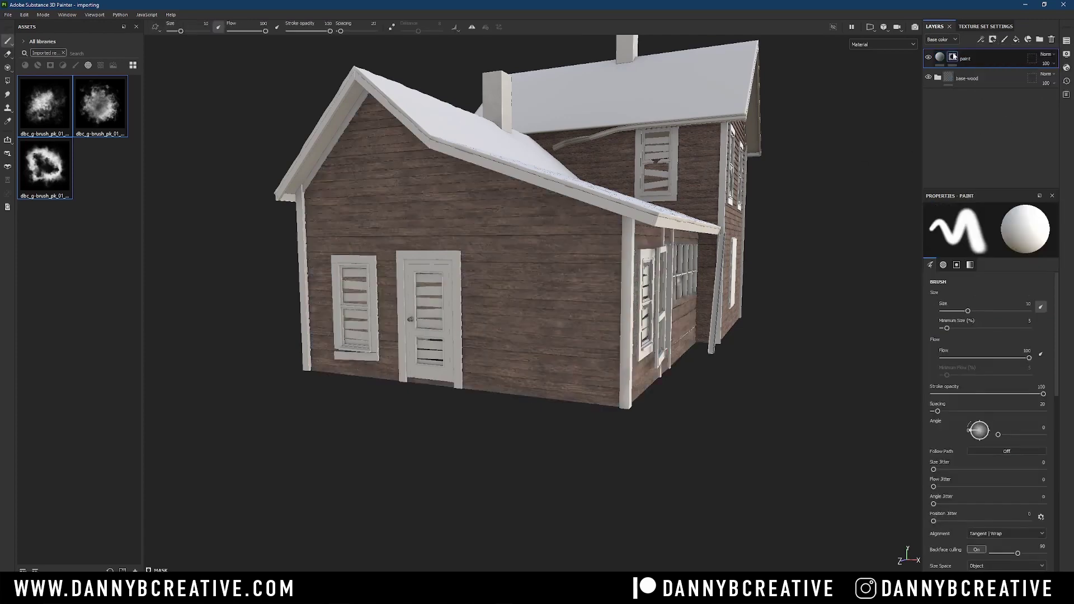
- Add a Paint effect to the paint layer's mask, undoing a test stroke afterwards
{"action": "left_click", "coordinate": [981, 39]}
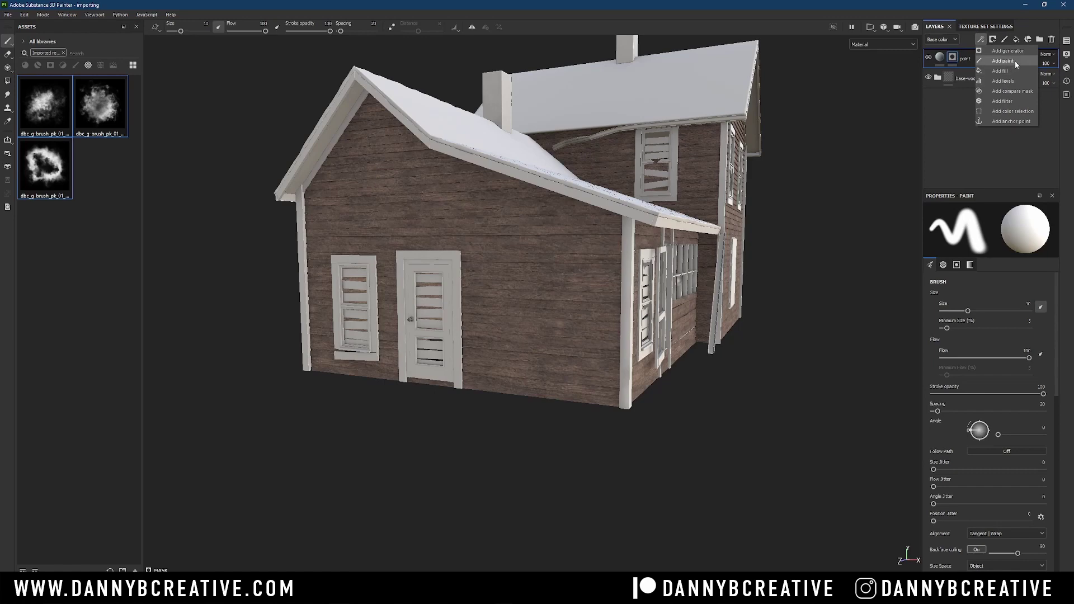
{"action": "left_click", "coordinate": [1015, 62]}
{"action": "mouse_move", "coordinate": [796, 106]}
{"action": "left_mouse_down", "text": "alt"}
{"action": "mouse_move", "coordinate": [548, 307]}
{"action": "mouse_move", "coordinate": [568, 305]}
{"action": "mouse_move", "coordinate": [565, 288]}
{"action": "mouse_move", "coordinate": [538, 294]}
{"action": "mouse_move", "coordinate": [536, 277]}
{"action": "left_mouse_up", "text": "alt"}
{"action": "key", "text": "ctrl+z"}
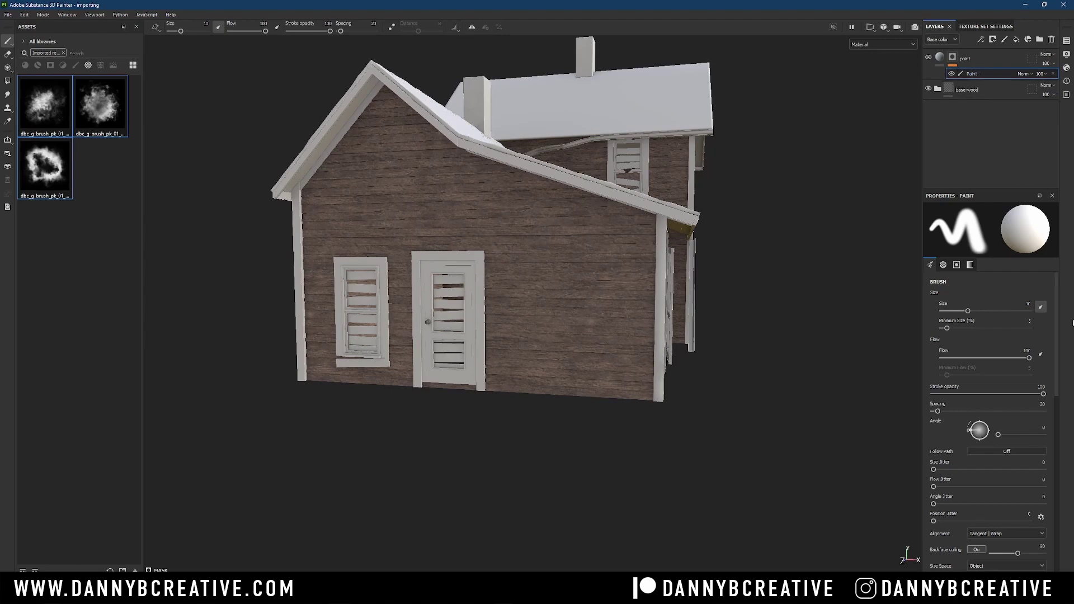
{"action": "scroll", "coordinate": [1055, 330], "scroll_direction": "down", "scroll_amount": 10}
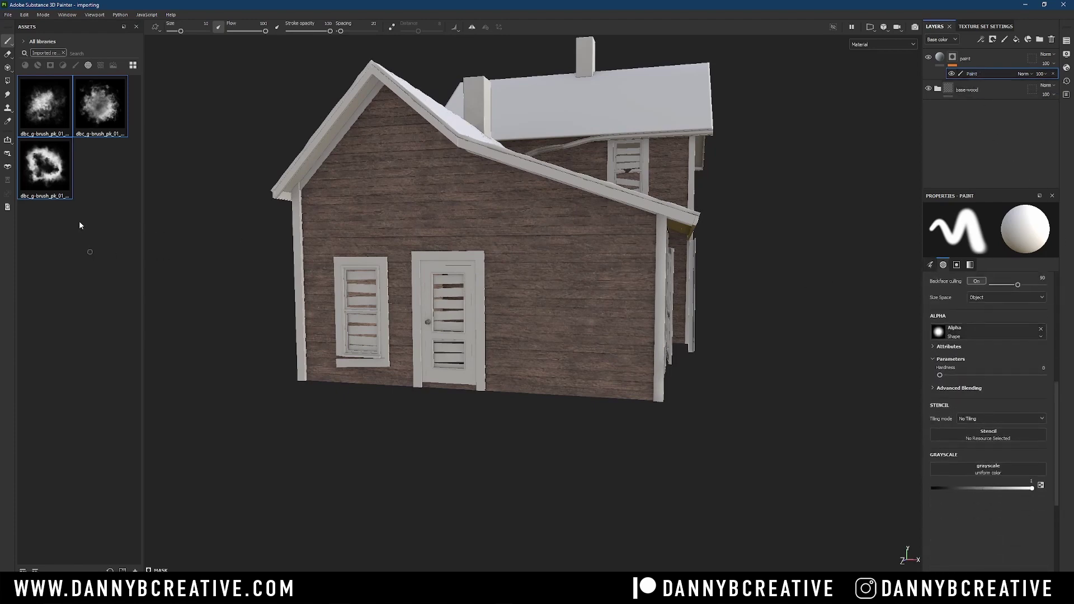
- Set the br_07 grunge image as the brush alpha and undo a test stroke
{"action": "mouse_move", "coordinate": [51, 120]}
{"action": "left_mouse_down"}
{"action": "mouse_move", "coordinate": [882, 293]}
{"action": "mouse_move", "coordinate": [965, 336]}
{"action": "left_mouse_up"}
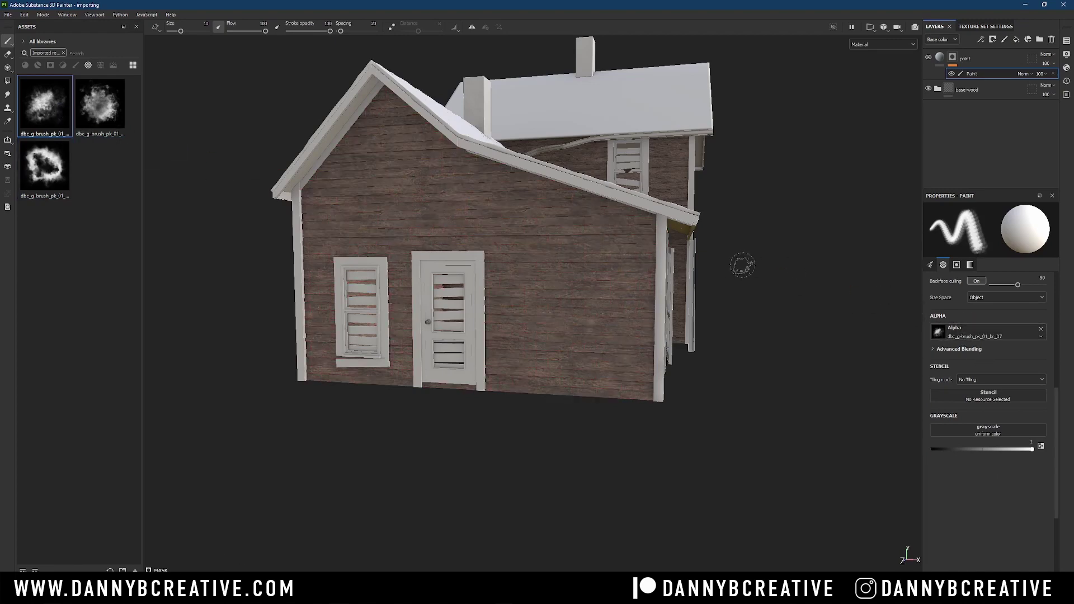
{"action": "mouse_move", "coordinate": [582, 274]}
{"action": "left_mouse_down", "text": "alt"}
{"action": "mouse_move", "coordinate": [589, 283]}
{"action": "mouse_move", "coordinate": [533, 254]}
{"action": "left_mouse_up", "text": "alt"}
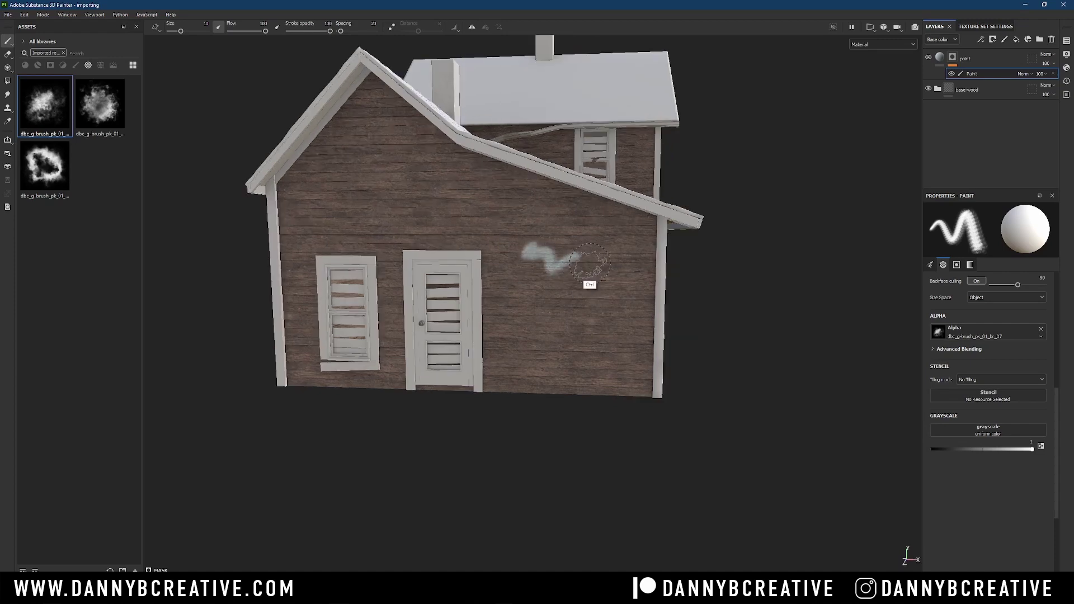
{"action": "key", "text": "ctrl+z"}
- Enlarge the brush, paint a trial grunge patch on the wall, then undo it
{"action": "mouse_move", "coordinate": [583, 267]}
{"action": "right_mouse_down", "text": "alt"}
{"action": "mouse_move", "coordinate": [604, 243]}
{"action": "mouse_move", "coordinate": [576, 355]}
{"action": "right_mouse_up", "text": "alt"}
{"action": "mouse_move", "coordinate": [576, 288]}
{"action": "right_mouse_down", "text": "ctrl"}
{"action": "mouse_move", "coordinate": [645, 278]}
{"action": "mouse_move", "coordinate": [600, 312]}
{"action": "right_mouse_up", "text": "ctrl"}
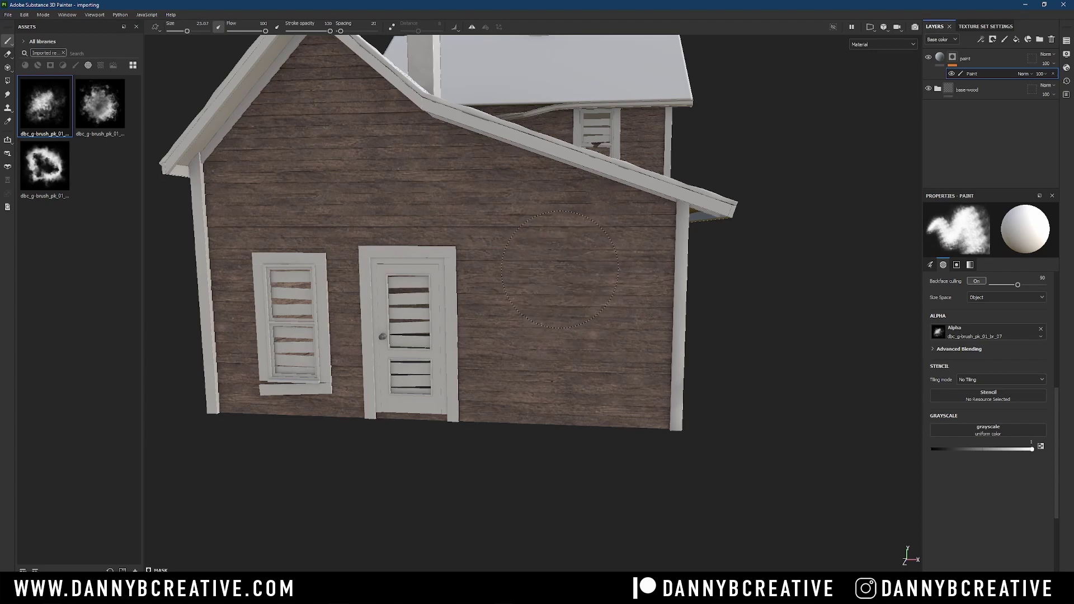
{"action": "left_click_drag", "start_coordinate": [535, 244], "coordinate": [511, 236]}
{"action": "left_click_drag", "start_coordinate": [539, 292], "coordinate": [529, 285]}
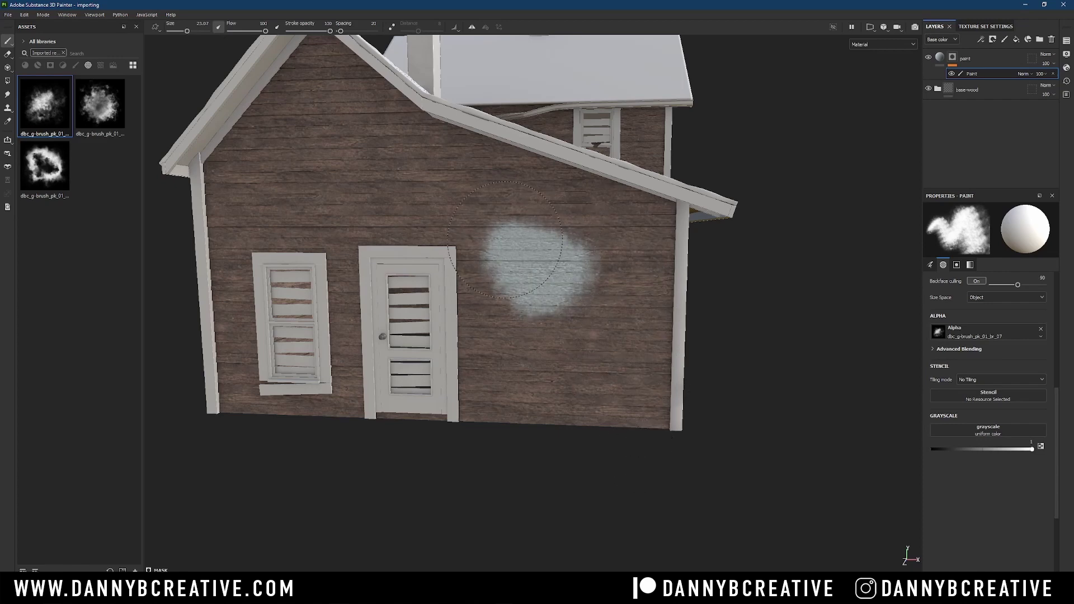
{"action": "left_click_drag", "start_coordinate": [439, 216], "coordinate": [563, 281]}
{"action": "key", "text": "ctrl+z"}
{"action": "key", "text": "ctrl+z"}
{"action": "key", "text": "ctrl+z"}
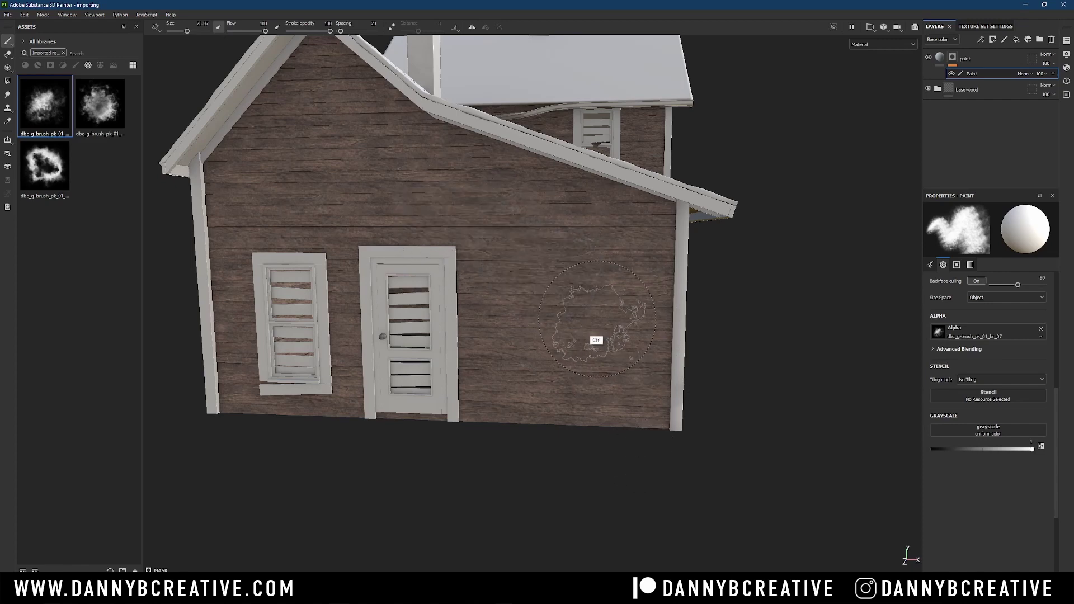
- Switch the brush alpha to br_13 and undo a test stroke
{"action": "mouse_move", "coordinate": [93, 114]}
{"action": "left_mouse_down"}
{"action": "mouse_move", "coordinate": [564, 287]}
{"action": "mouse_move", "coordinate": [980, 332]}
{"action": "left_mouse_up"}
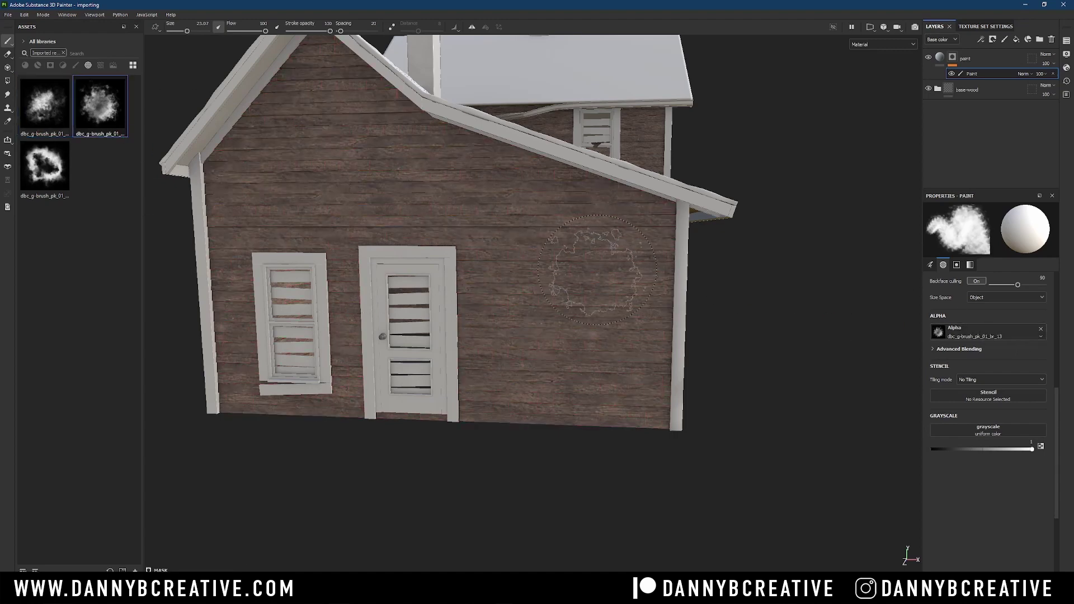
{"action": "mouse_move", "coordinate": [594, 276]}
{"action": "left_mouse_down"}
{"action": "mouse_move", "coordinate": [545, 253]}
{"action": "mouse_move", "coordinate": [593, 242]}
{"action": "mouse_move", "coordinate": [624, 277]}
{"action": "mouse_move", "coordinate": [554, 269]}
{"action": "mouse_move", "coordinate": [602, 287]}
{"action": "left_mouse_up"}
{"action": "key", "text": "ctrl+z"}
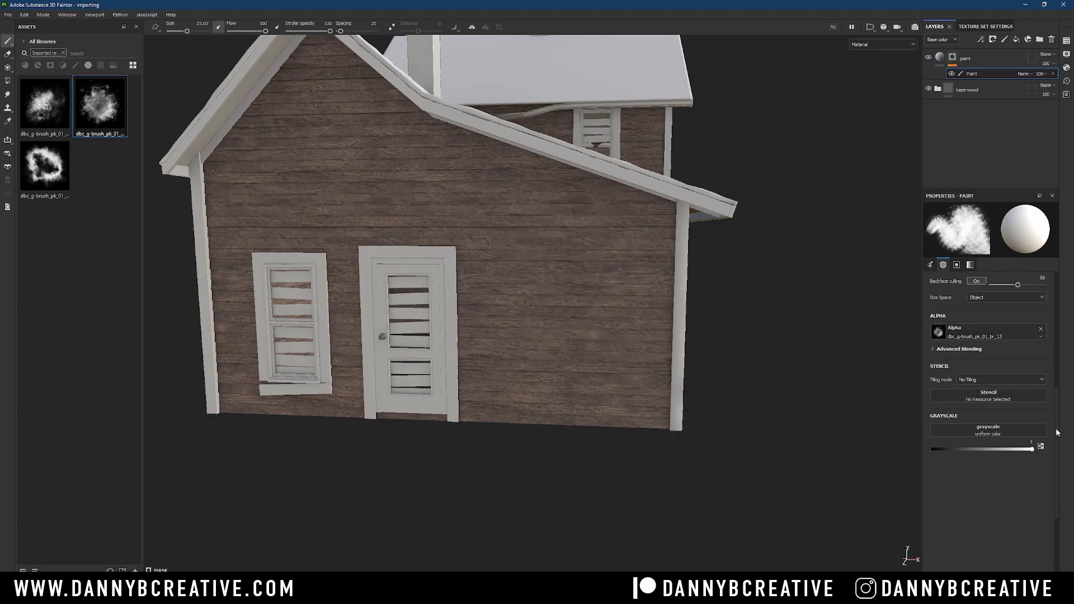
- Try raising the brush's Size Jitter to maximum, then turn it back off
{"action": "left_click_drag", "start_coordinate": [1058, 432], "coordinate": [1058, 379]}
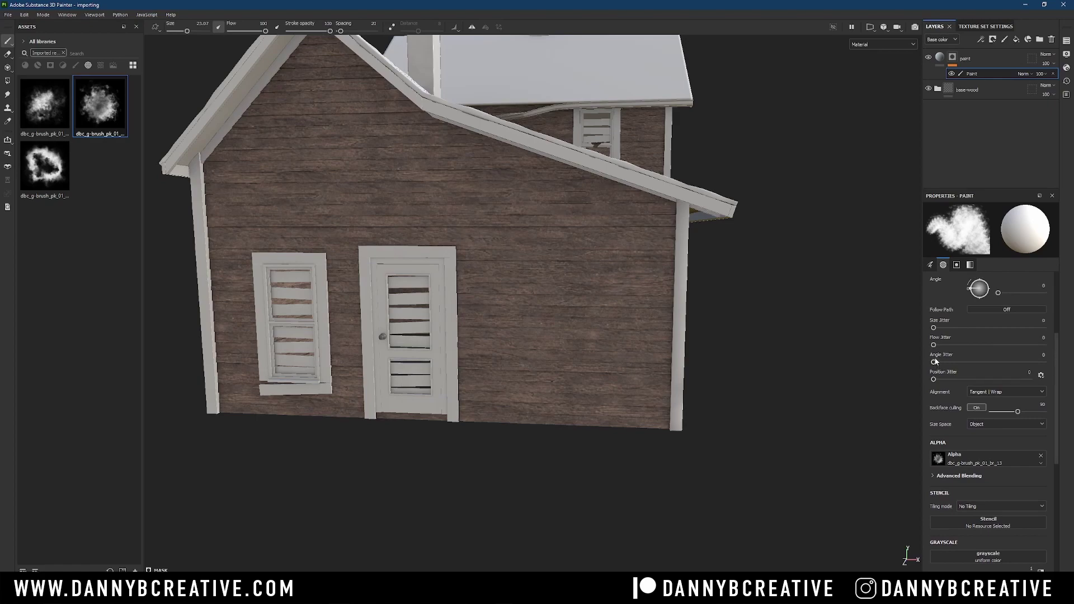
{"action": "left_click_drag", "start_coordinate": [934, 328], "coordinate": [1042, 327]}
{"action": "mouse_move", "coordinate": [606, 360]}
{"action": "left_mouse_down", "text": "alt"}
{"action": "mouse_move", "coordinate": [547, 377]}
{"action": "mouse_move", "coordinate": [612, 255]}
{"action": "mouse_move", "coordinate": [554, 338]}
{"action": "mouse_move", "coordinate": [557, 314]}
{"action": "left_mouse_up", "text": "alt"}
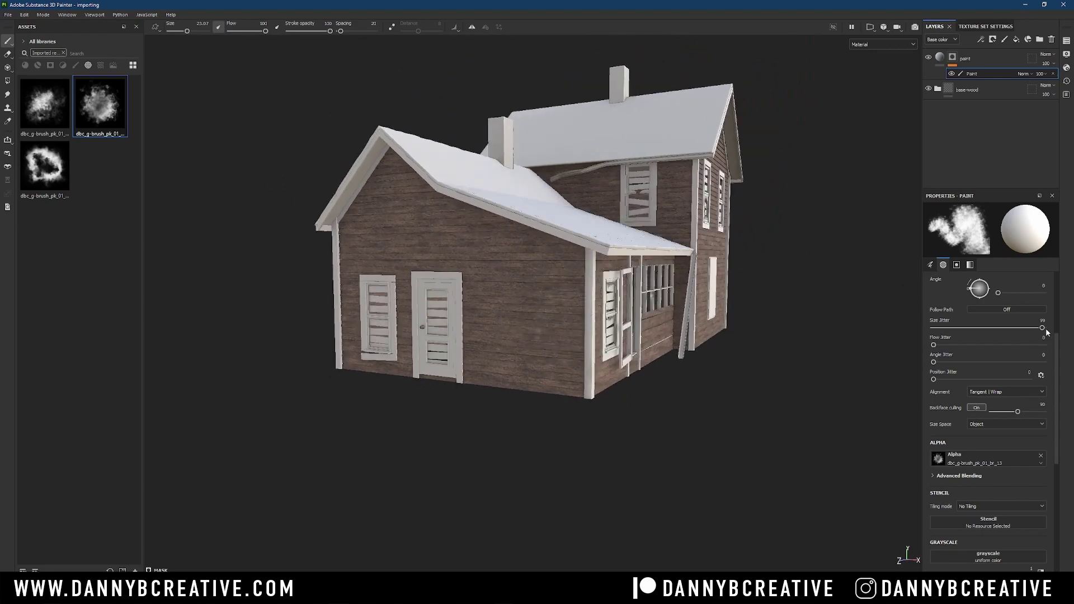
{"action": "left_click_drag", "start_coordinate": [1042, 328], "coordinate": [1013, 327]}
{"action": "left_click_drag", "start_coordinate": [924, 334], "coordinate": [920, 333]}
- Drag br_01 from the grunge brushes folder into Painter's assets to import it
{"action": "mouse_move", "coordinate": [470, 285]}
{"action": "left_mouse_down", "text": "alt"}
{"action": "mouse_move", "coordinate": [496, 305]}
{"action": "mouse_move", "coordinate": [463, 299]}
{"action": "left_mouse_up", "text": "alt"}
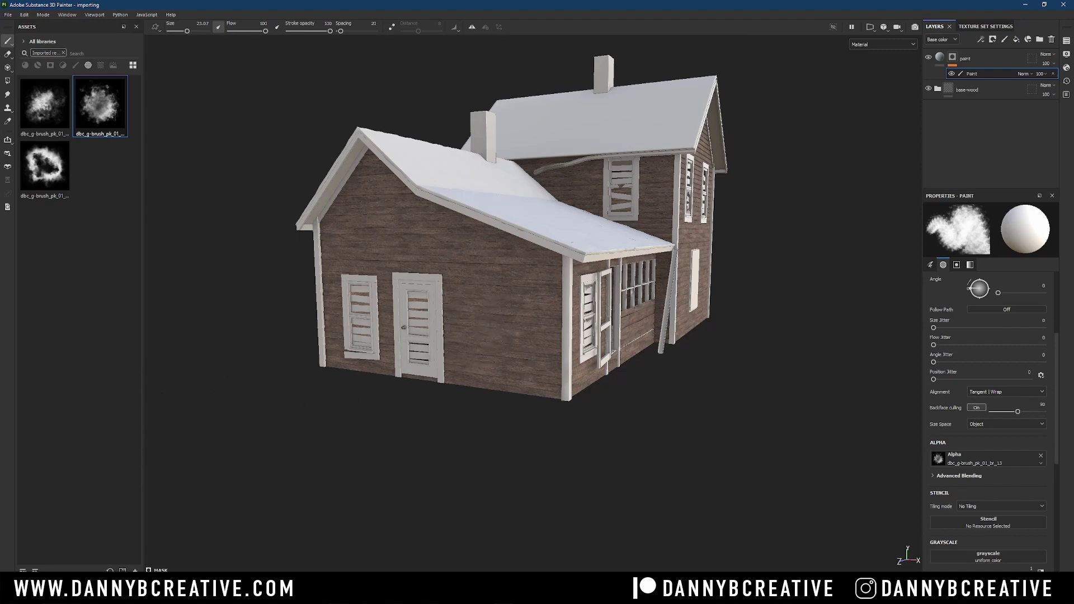
{"action": "key", "text": "alt+Tab"}
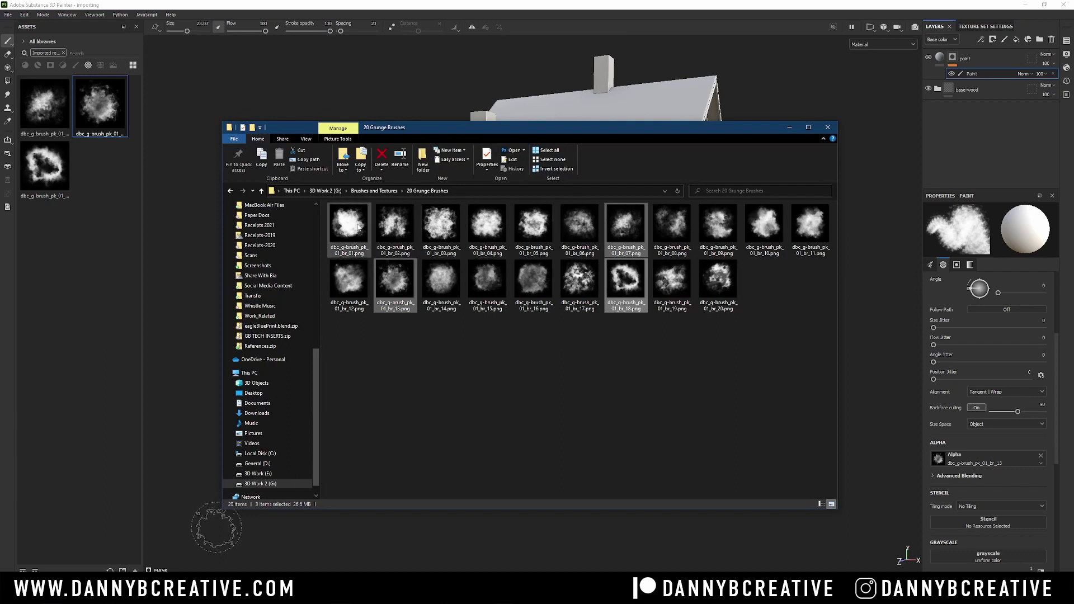
{"action": "mouse_move", "coordinate": [357, 227]}
{"action": "left_mouse_down"}
{"action": "mouse_move", "coordinate": [106, 313]}
{"action": "mouse_move", "coordinate": [113, 348]}
{"action": "left_mouse_up"}
- Import br_01 as a texture into the project 'importing'
{"action": "left_click", "coordinate": [644, 214]}
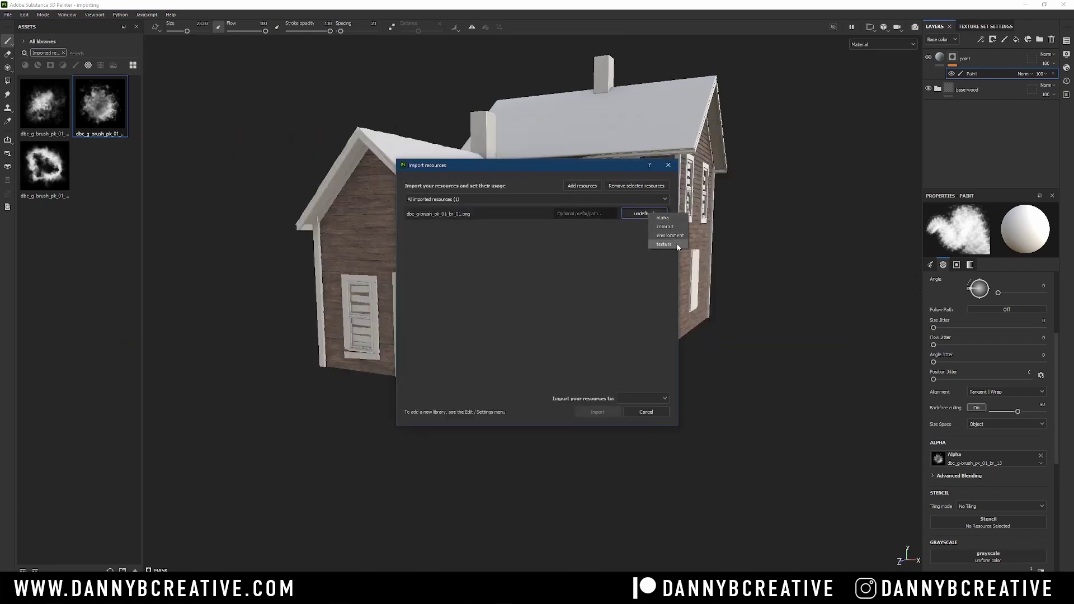
{"action": "left_click", "coordinate": [642, 398]}
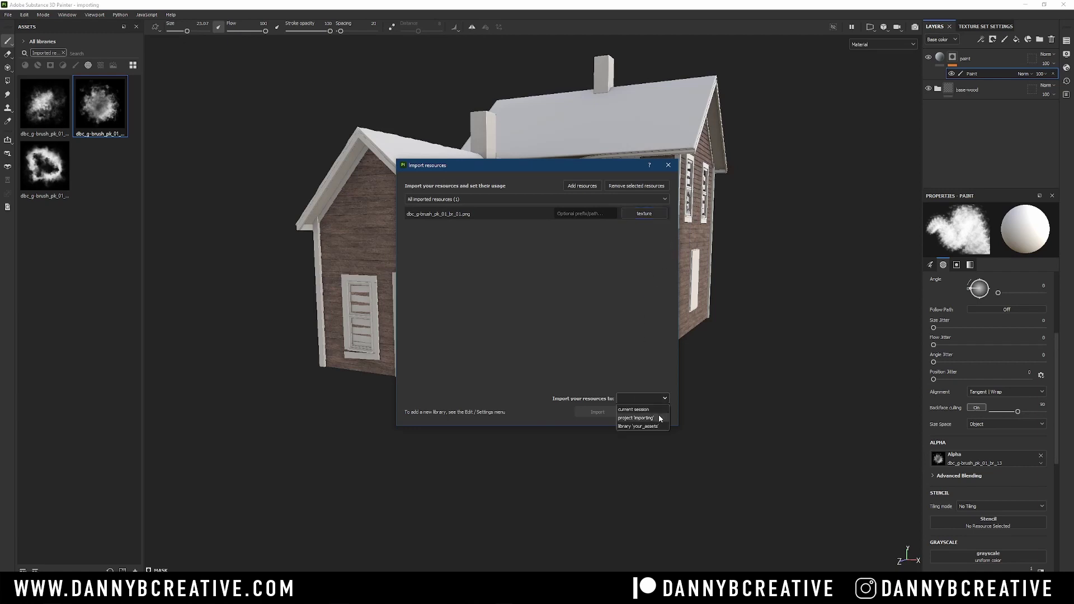
{"action": "left_click", "coordinate": [643, 410]}
{"action": "left_click", "coordinate": [612, 412]}
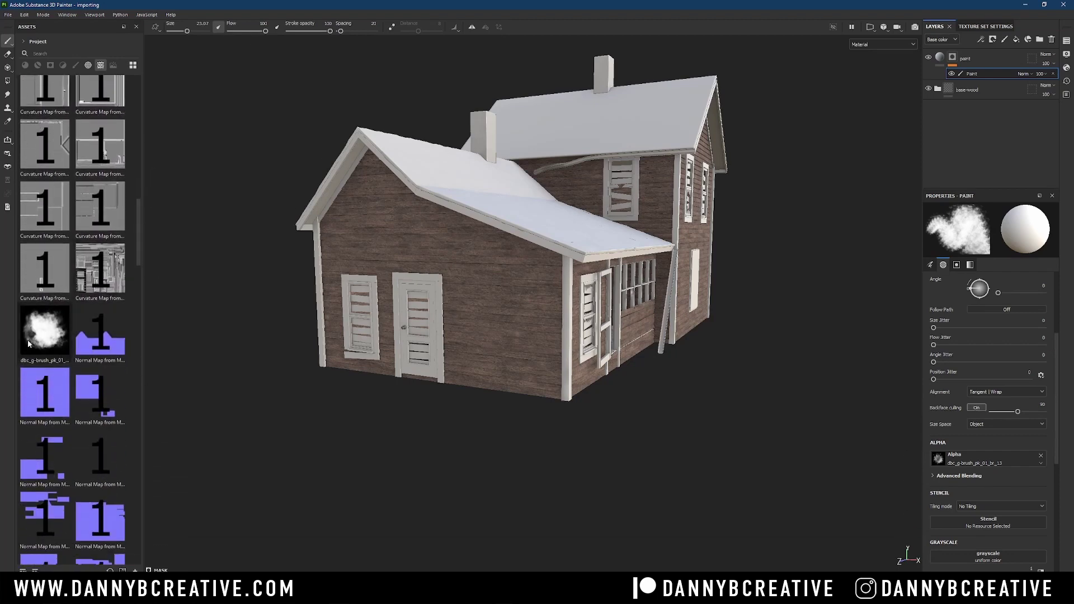
{"action": "mouse_move", "coordinate": [50, 327]}
{"action": "left_mouse_down"}
{"action": "mouse_move", "coordinate": [245, 308]}
{"action": "mouse_move", "coordinate": [947, 470]}
{"action": "mouse_move", "coordinate": [940, 458]}
{"action": "left_mouse_up"}
{"action": "mouse_move", "coordinate": [520, 347]}
{"action": "left_mouse_down", "text": "alt"}
{"action": "mouse_move", "coordinate": [537, 300]}
{"action": "mouse_move", "coordinate": [537, 343]}
{"action": "mouse_move", "coordinate": [529, 332]}
{"action": "mouse_move", "coordinate": [546, 339]}
{"action": "left_mouse_up", "text": "alt"}
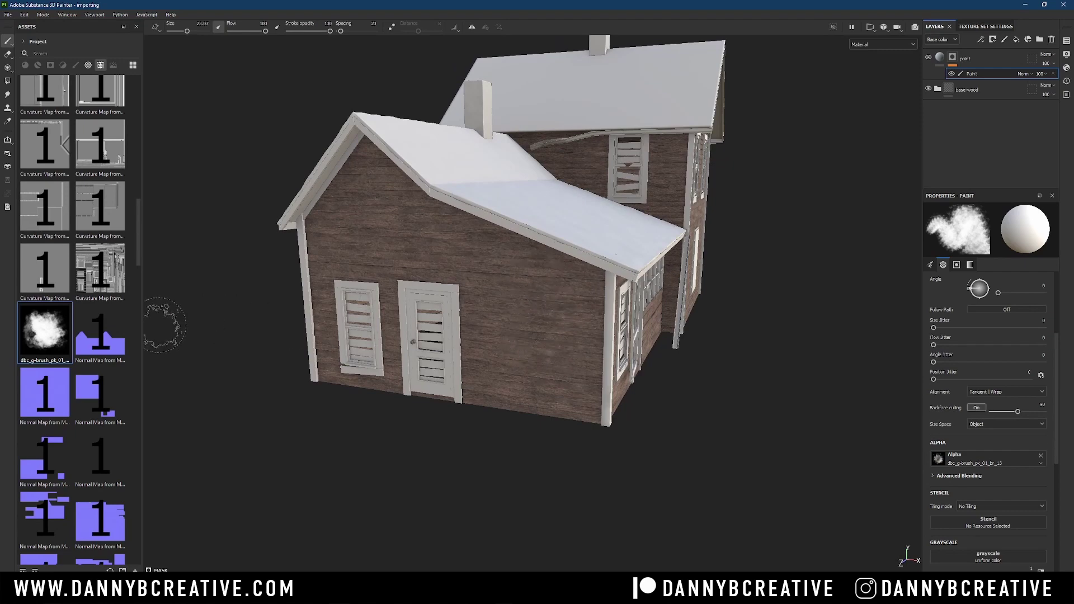
{"action": "mouse_move", "coordinate": [45, 331]}
{"action": "left_mouse_down"}
{"action": "mouse_move", "coordinate": [966, 457]}
{"action": "mouse_move", "coordinate": [956, 468]}
{"action": "mouse_move", "coordinate": [783, 398]}
{"action": "mouse_move", "coordinate": [67, 340]}
{"action": "left_mouse_up"}
{"action": "mouse_move", "coordinate": [593, 344]}
{"action": "left_mouse_down", "text": "alt"}
{"action": "mouse_move", "coordinate": [569, 312]}
{"action": "mouse_move", "coordinate": [566, 336]}
{"action": "mouse_move", "coordinate": [567, 314]}
{"action": "left_mouse_up", "text": "alt"}
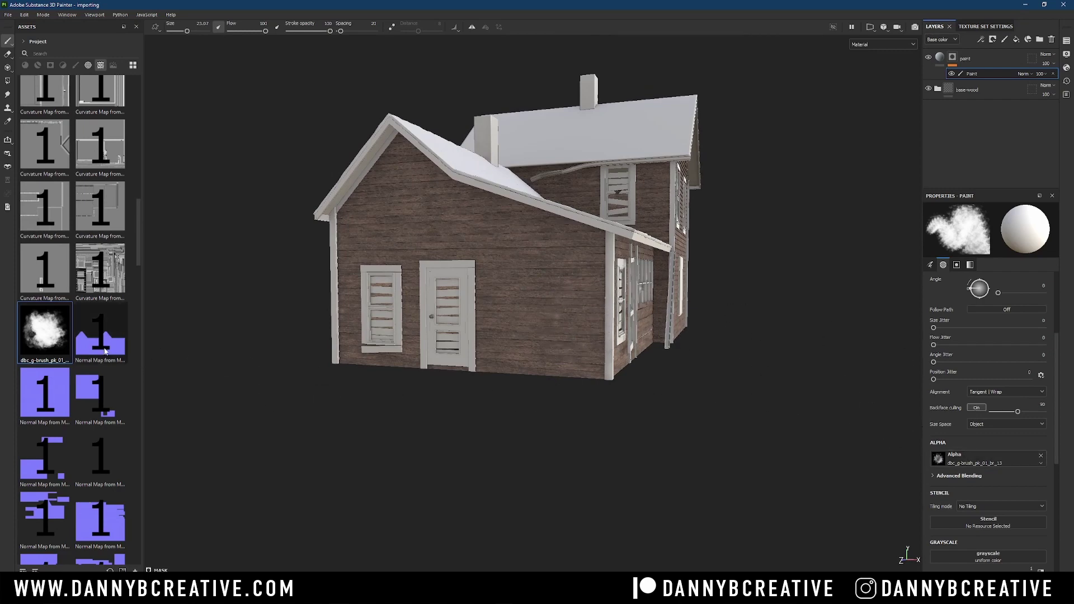
- Put the imported cloud texture in the Stencil slot and resize the brush
{"action": "mouse_move", "coordinate": [44, 330]}
{"action": "left_mouse_down"}
{"action": "mouse_move", "coordinate": [372, 412]}
{"action": "mouse_move", "coordinate": [994, 526]}
{"action": "left_mouse_up"}
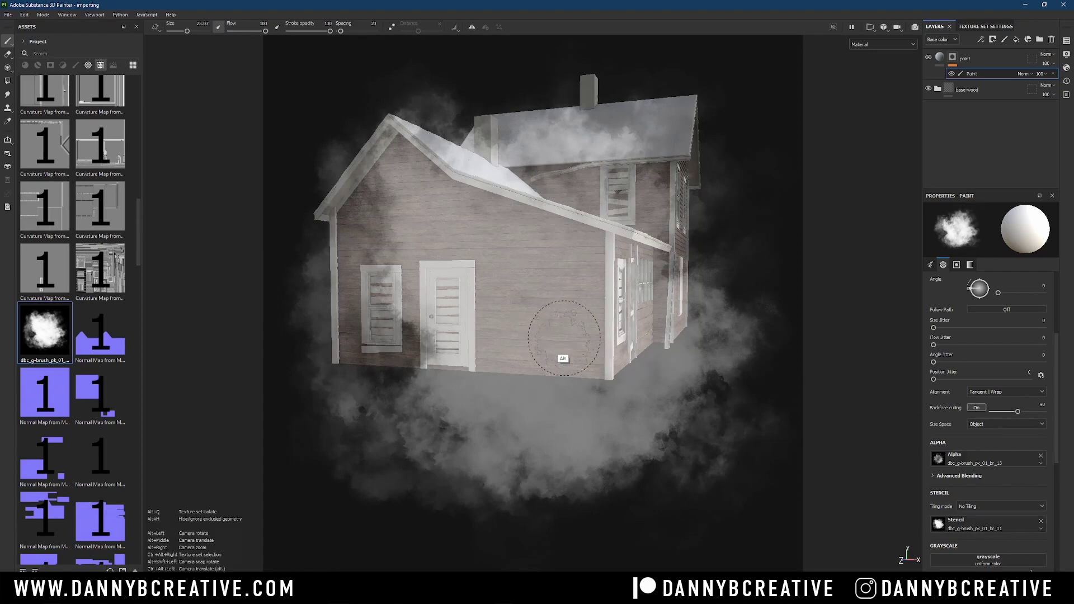
{"action": "mouse_move", "coordinate": [563, 364]}
{"action": "left_mouse_down", "text": "alt"}
{"action": "mouse_move", "coordinate": [602, 211]}
{"action": "mouse_move", "coordinate": [575, 353]}
{"action": "mouse_move", "coordinate": [605, 365]}
{"action": "left_mouse_up", "text": "alt"}
{"action": "right_click", "coordinate": [599, 318]}
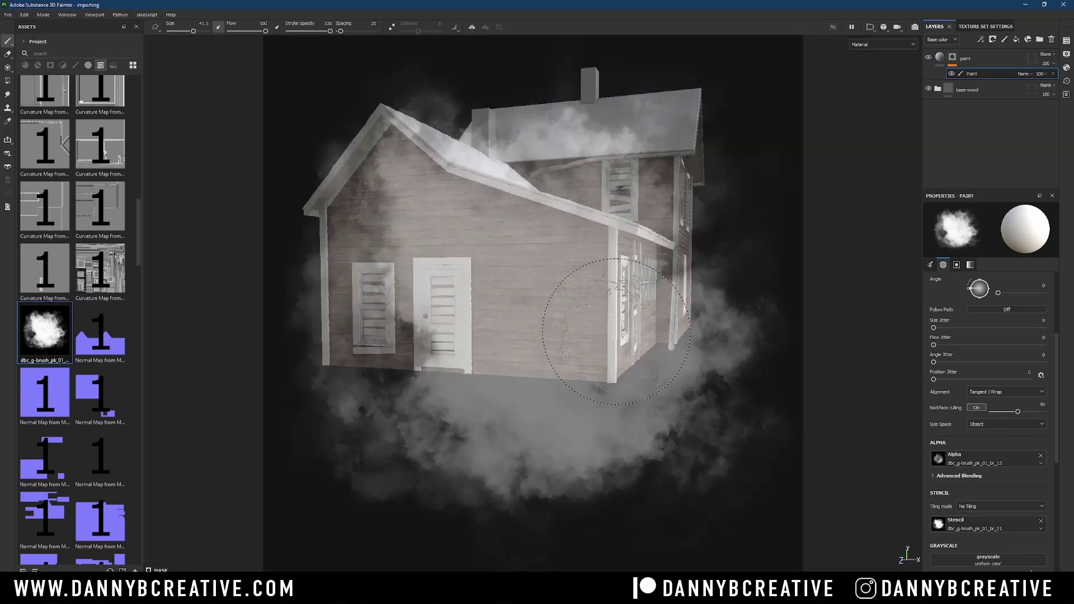
{"action": "left_click_drag", "start_coordinate": [614, 335], "coordinate": [609, 370], "text": "alt"}
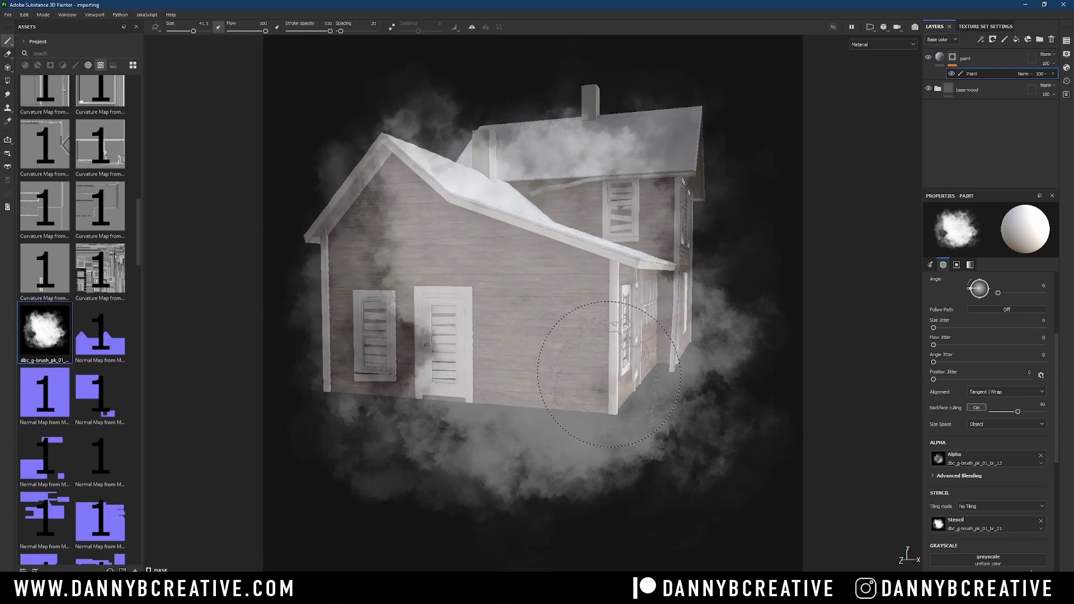
- Shrink the stencil overlay, then clear the stencil slot
{"action": "key", "text": "s"}
{"action": "right_click_drag", "start_coordinate": [595, 364], "coordinate": [606, 290]}
{"action": "mouse_move", "coordinate": [582, 313]}
{"action": "left_mouse_down", "text": "alt"}
{"action": "mouse_move", "coordinate": [640, 347]}
{"action": "mouse_move", "coordinate": [749, 341]}
{"action": "mouse_move", "coordinate": [590, 351]}
{"action": "mouse_move", "coordinate": [579, 334]}
{"action": "left_mouse_up", "text": "alt"}
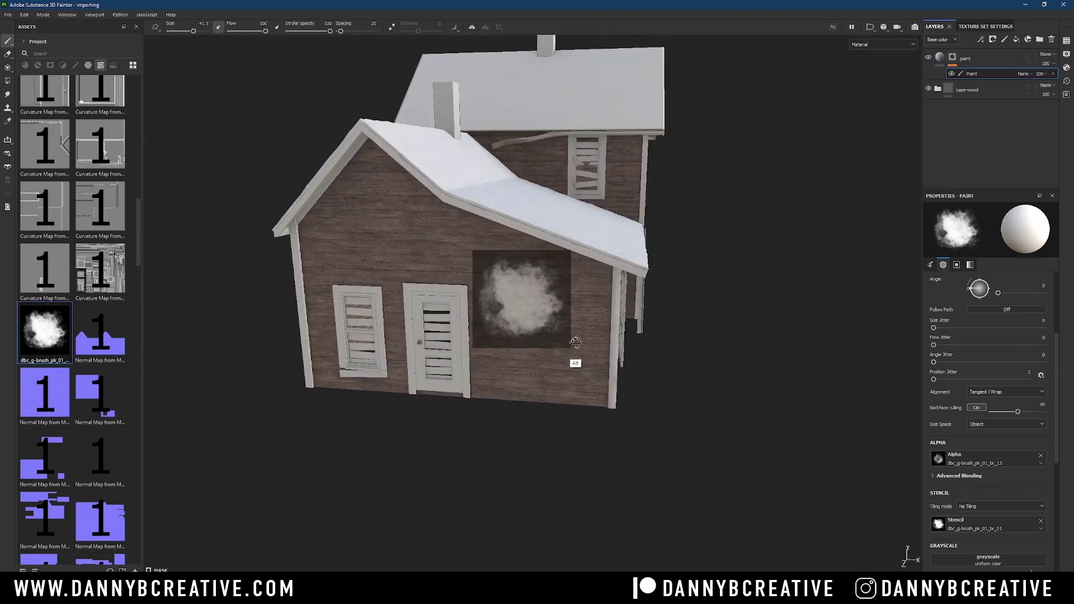
{"action": "left_click", "coordinate": [1042, 522]}
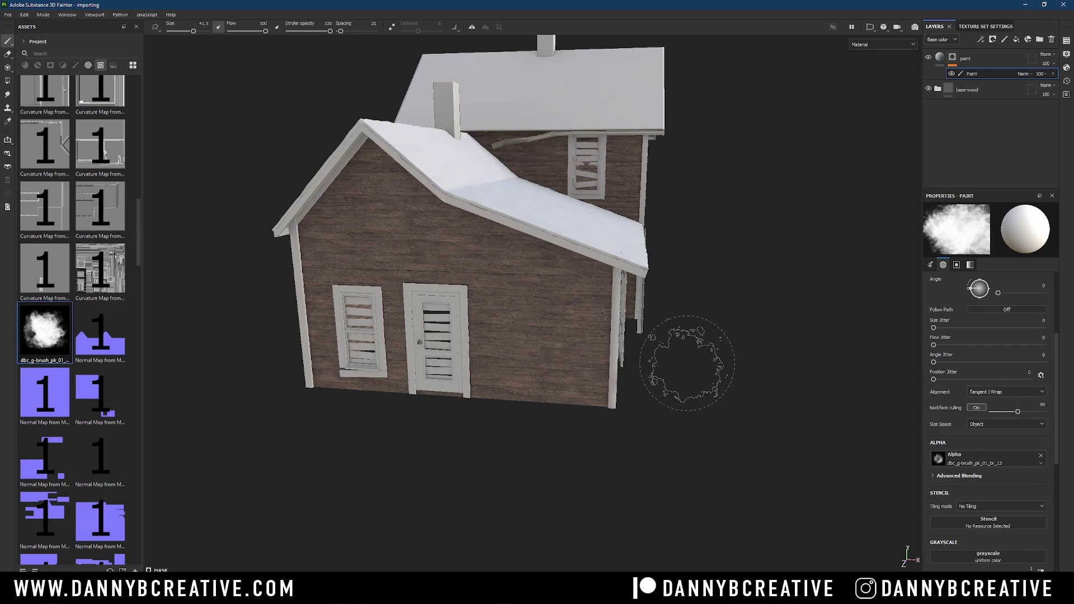
{"action": "mouse_move", "coordinate": [677, 361]}
{"action": "left_mouse_down", "text": "alt"}
{"action": "mouse_move", "coordinate": [287, 187]}
{"action": "mouse_move", "coordinate": [565, 307]}
{"action": "mouse_move", "coordinate": [611, 300]}
{"action": "left_mouse_up", "text": "alt"}
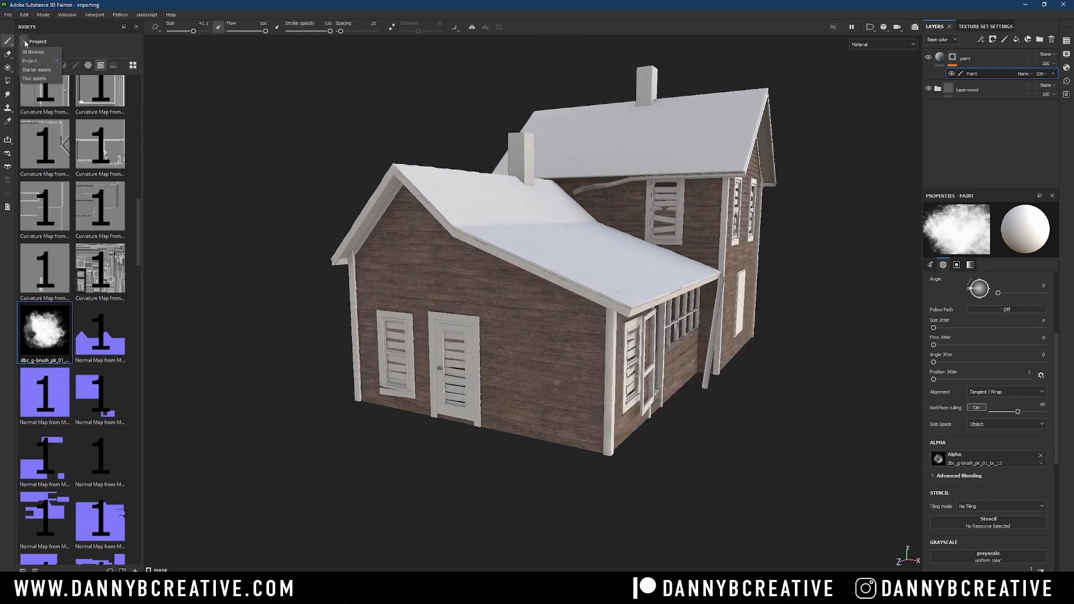
- Filter Assets to alphas and set the br_18 grunge alpha on the brush
{"action": "left_click", "coordinate": [77, 66]}
{"action": "left_click", "coordinate": [87, 66]}
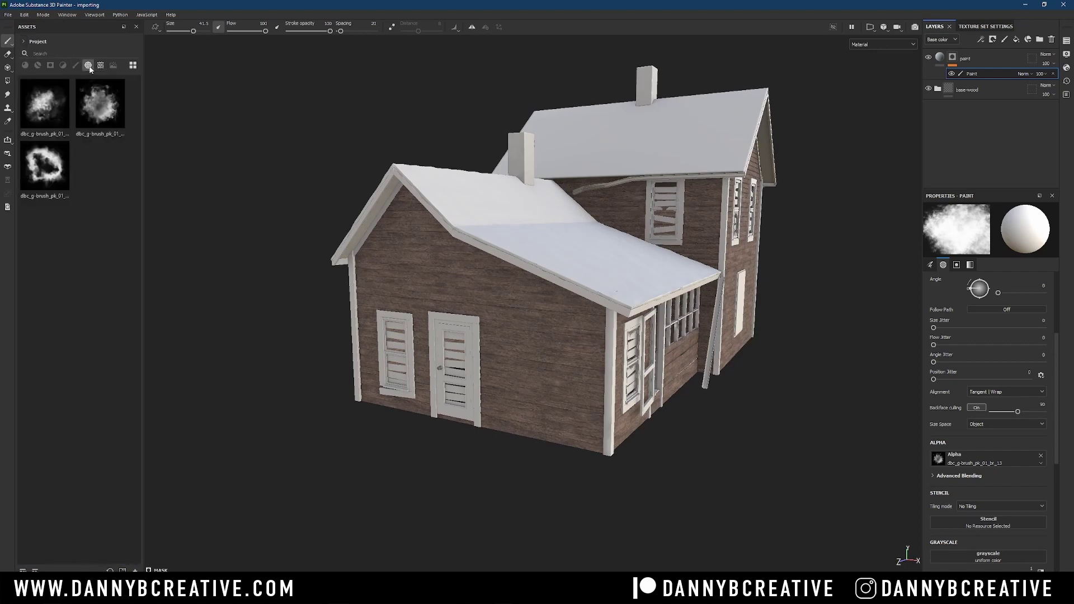
{"action": "left_click_drag", "start_coordinate": [749, 399], "coordinate": [727, 392], "text": "alt"}
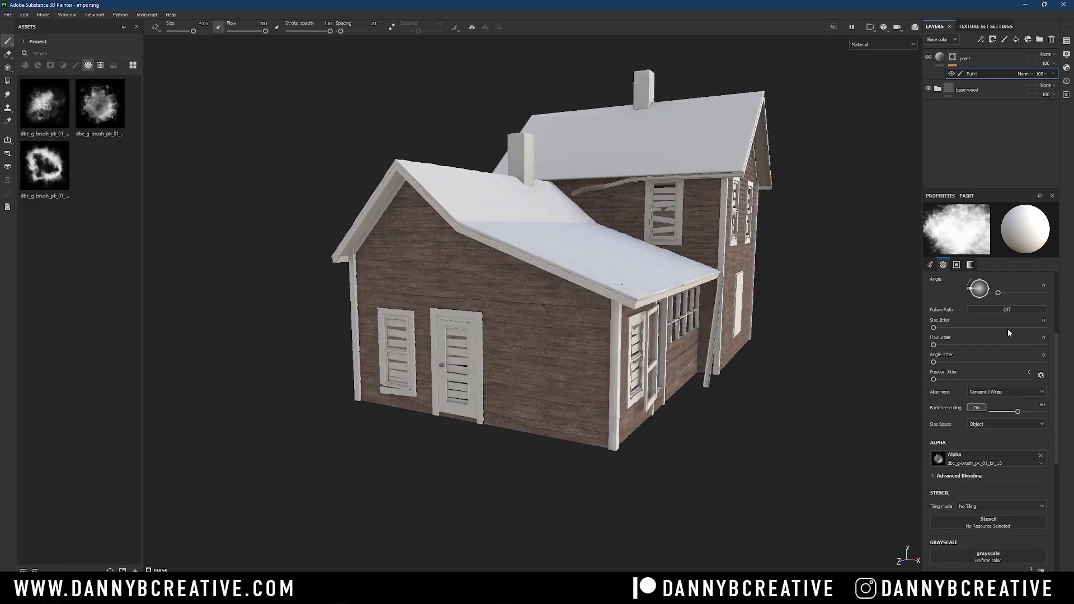
{"action": "mouse_move", "coordinate": [44, 166]}
{"action": "left_mouse_down"}
{"action": "mouse_move", "coordinate": [935, 430]}
{"action": "mouse_move", "coordinate": [938, 460]}
{"action": "left_mouse_up"}
{"action": "mouse_move", "coordinate": [557, 376]}
{"action": "left_mouse_down", "text": "alt"}
{"action": "mouse_move", "coordinate": [448, 258]}
{"action": "mouse_move", "coordinate": [504, 353]}
{"action": "mouse_move", "coordinate": [566, 342]}
{"action": "mouse_move", "coordinate": [573, 370]}
{"action": "left_mouse_up", "text": "alt"}
- Paint a pale blue-gray grunge patch on the wall beside the door
{"action": "left_click", "coordinate": [543, 342]}
{"action": "key", "text": "ctrl+z"}
{"action": "mouse_move", "coordinate": [574, 370]}
{"action": "left_mouse_down"}
{"action": "mouse_move", "coordinate": [563, 353]}
{"action": "mouse_move", "coordinate": [587, 359]}
{"action": "mouse_move", "coordinate": [515, 353]}
{"action": "mouse_move", "coordinate": [560, 392]}
{"action": "mouse_move", "coordinate": [611, 365]}
{"action": "mouse_move", "coordinate": [600, 352]}
{"action": "left_mouse_up"}
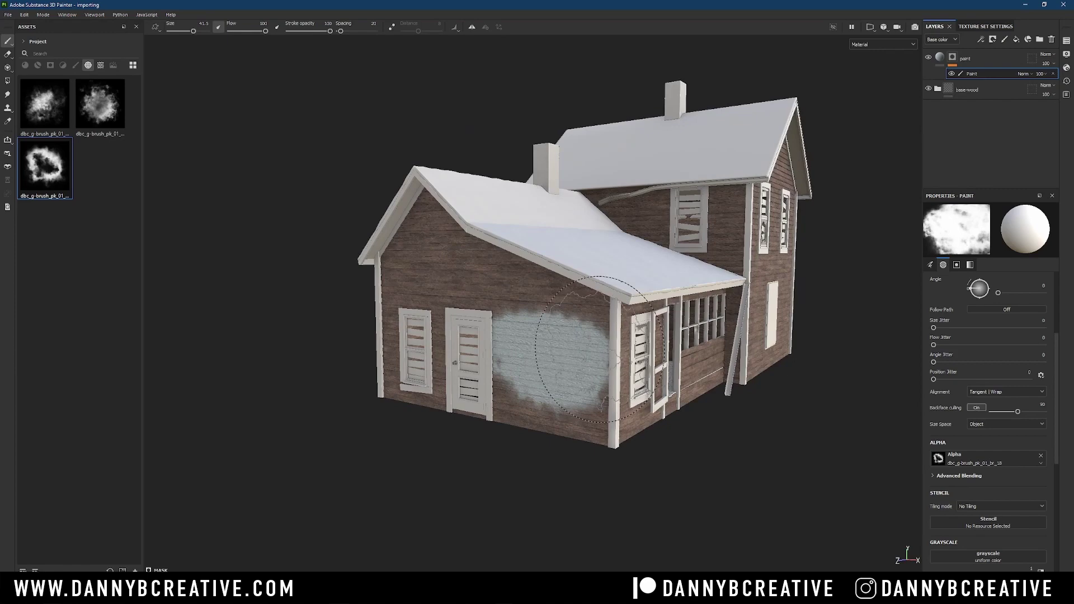